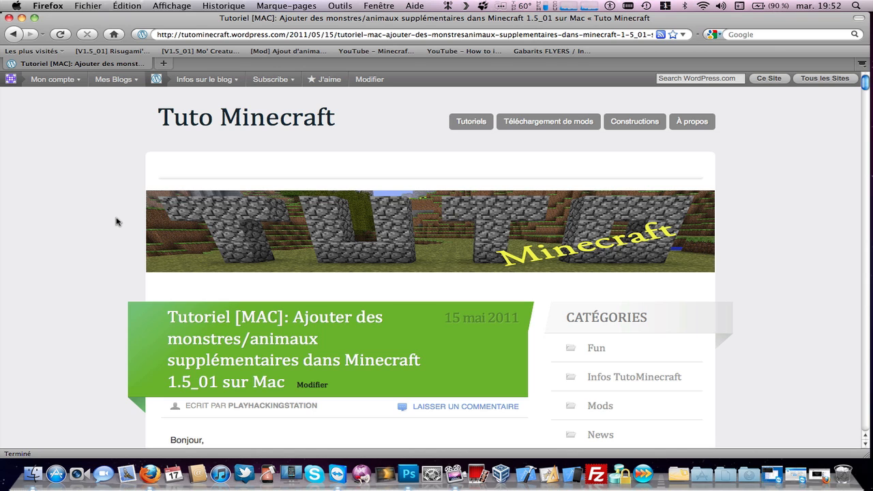
Browse the Mo'Creatures tutorial page, reviewing the added monsters and animals, the saddle recipe and the horse-breeding rules.
{"action": "scroll", "coordinate": [116, 222], "scroll_direction": "down", "scroll_amount": 5}
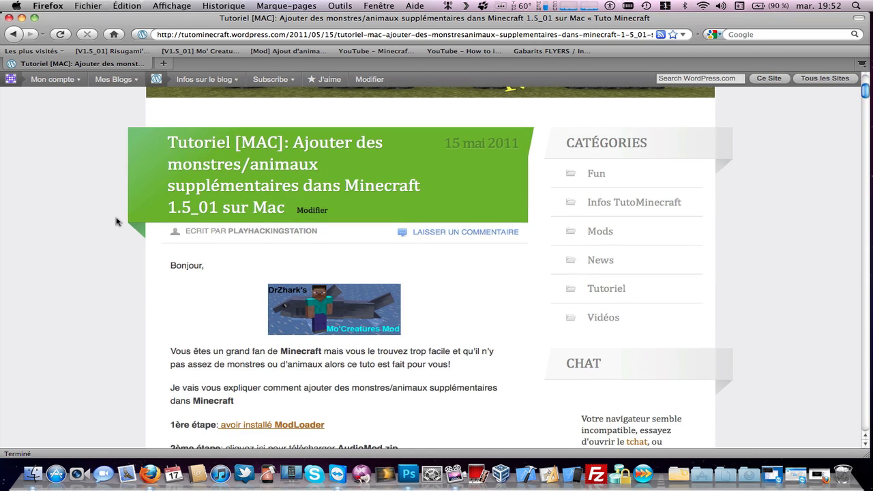
{"action": "scroll", "coordinate": [116, 221], "scroll_direction": "down", "scroll_amount": 20}
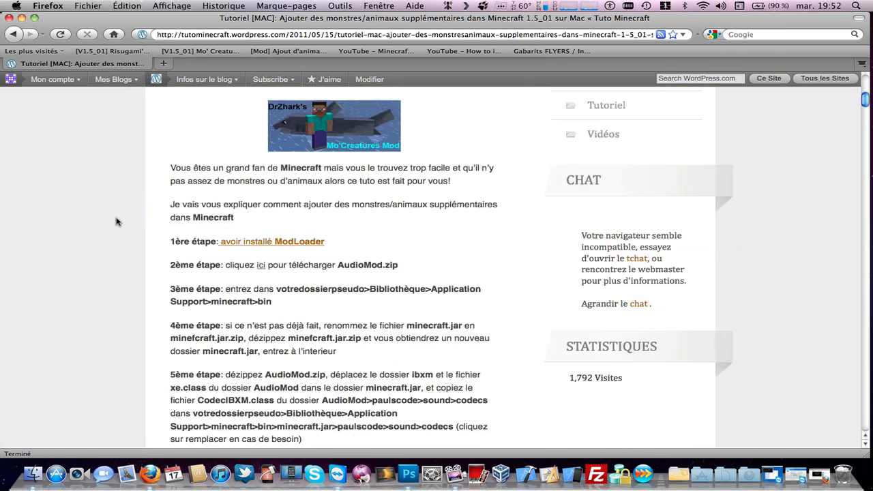
{"action": "scroll", "coordinate": [117, 222], "scroll_direction": "up", "scroll_amount": 6}
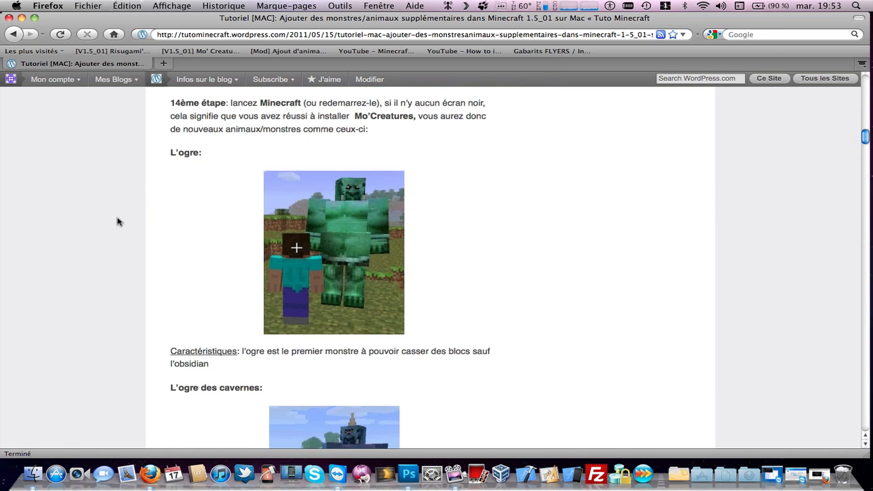
{"action": "scroll", "coordinate": [117, 222], "scroll_direction": "down", "scroll_amount": 20}
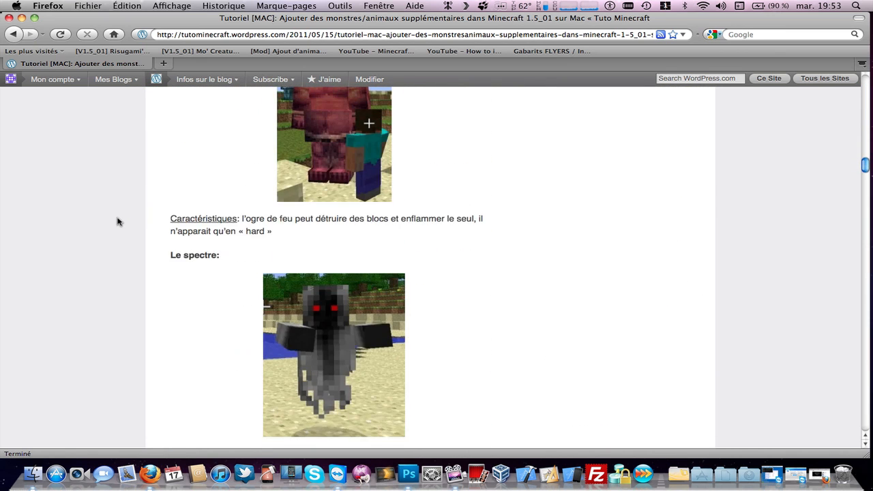
{"action": "scroll", "coordinate": [117, 222], "scroll_direction": "down", "scroll_amount": 20}
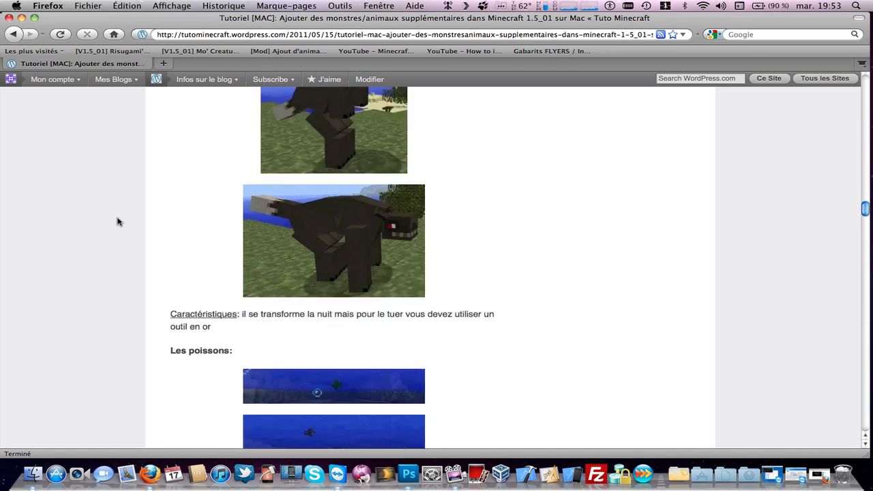
{"action": "scroll", "coordinate": [117, 222], "scroll_direction": "down", "scroll_amount": 12}
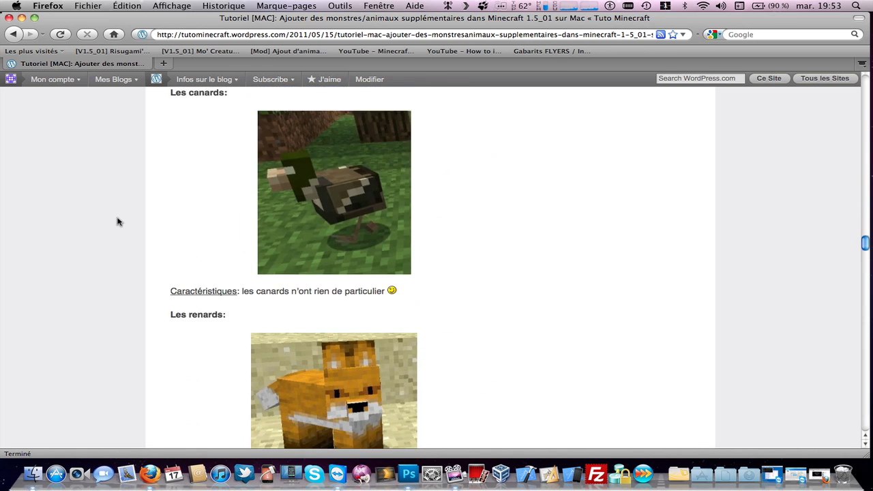
{"action": "scroll", "coordinate": [118, 222], "scroll_direction": "down", "scroll_amount": 11}
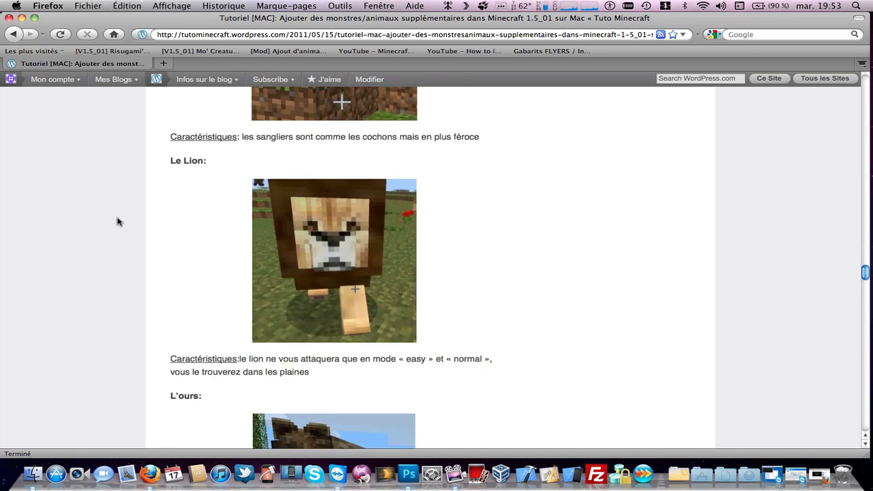
{"action": "scroll", "coordinate": [117, 222], "scroll_direction": "down", "scroll_amount": 12}
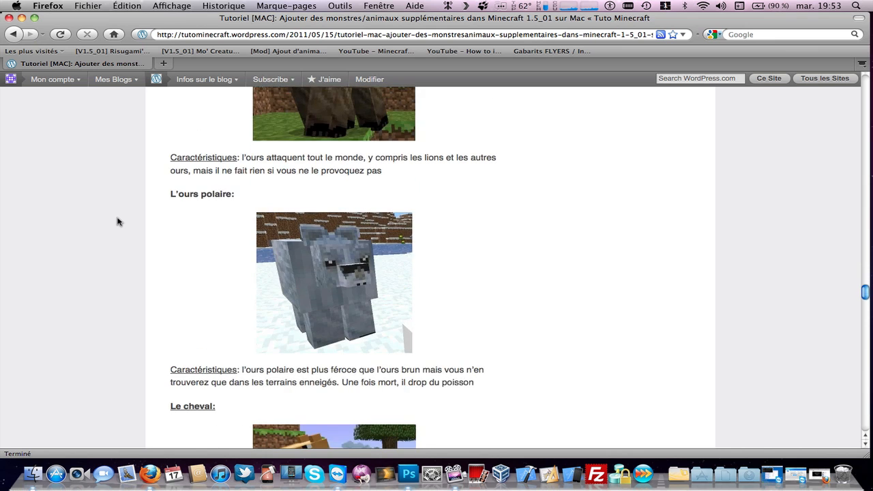
{"action": "scroll", "coordinate": [118, 222], "scroll_direction": "down", "scroll_amount": 20}
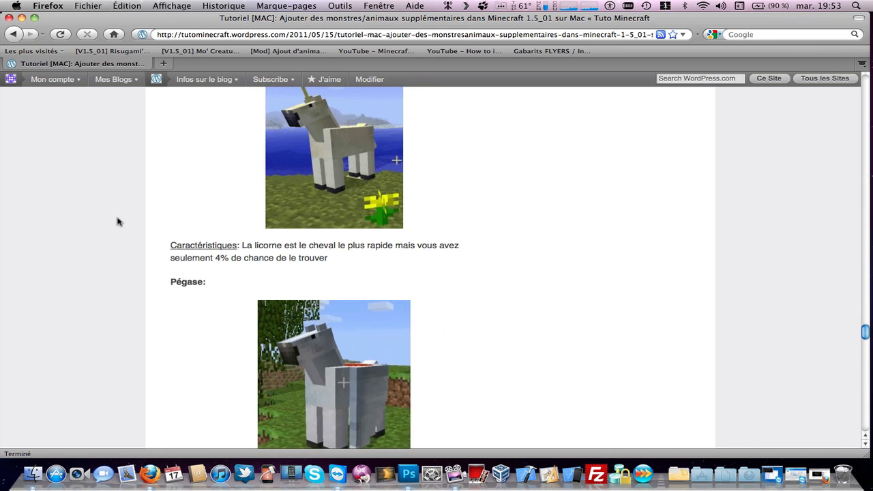
{"action": "scroll", "coordinate": [118, 222], "scroll_direction": "down", "scroll_amount": 20}
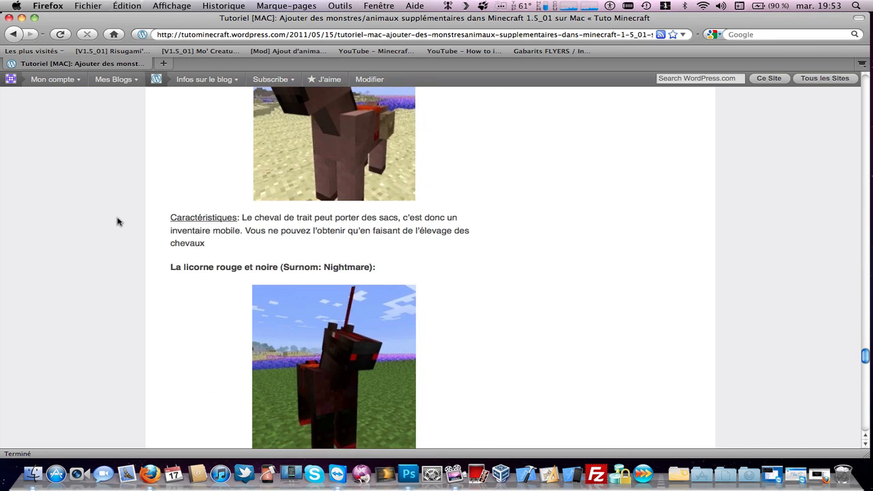
{"action": "scroll", "coordinate": [117, 222], "scroll_direction": "down", "scroll_amount": 6}
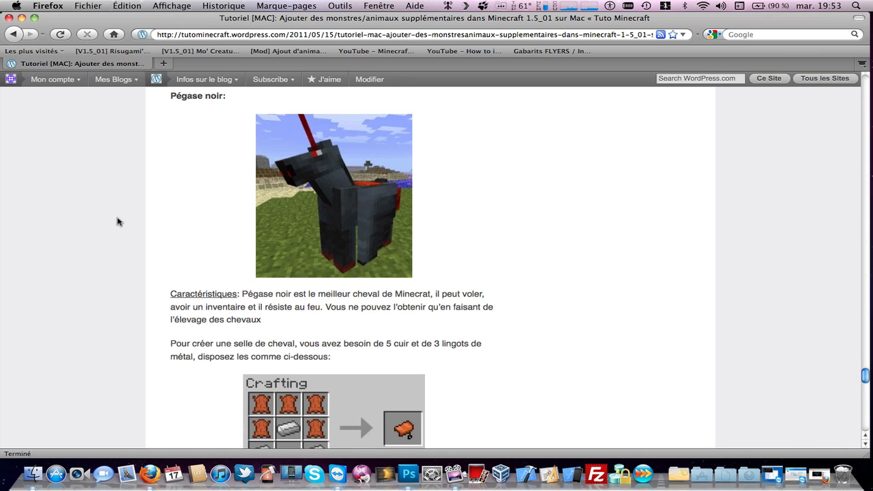
{"action": "scroll", "coordinate": [117, 221], "scroll_direction": "down", "scroll_amount": 3}
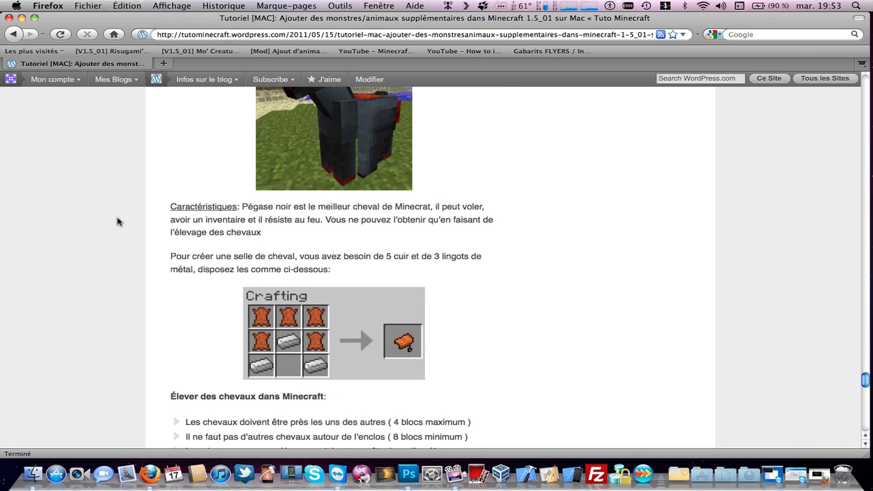
{"action": "scroll", "coordinate": [118, 222], "scroll_direction": "down", "scroll_amount": 10}
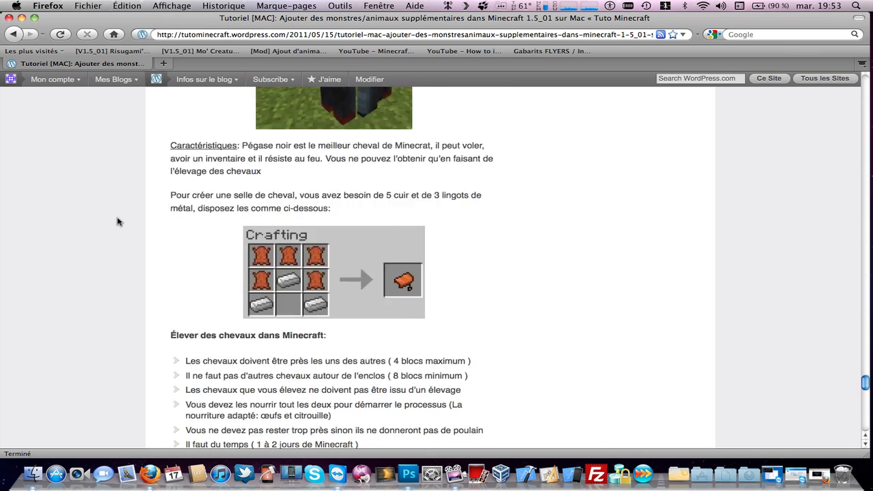
{"action": "middle_click", "coordinate": [117, 222]}
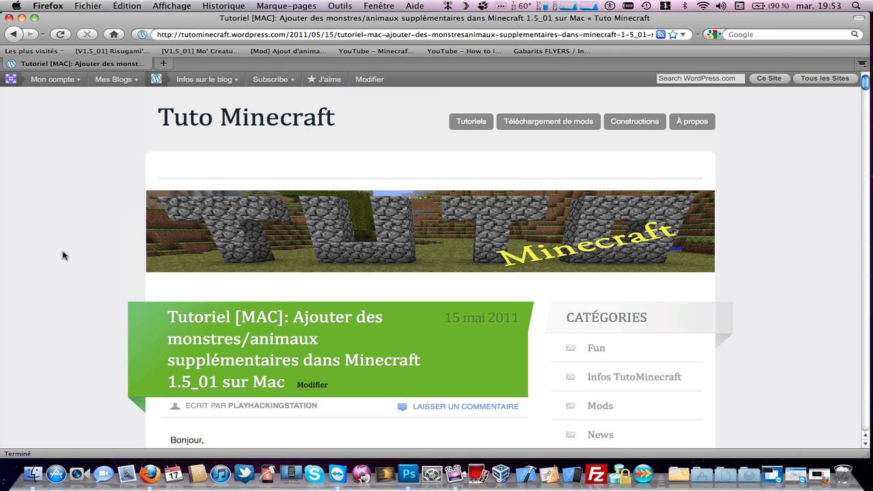
Review the tutorial's 14 installation steps and the download links for AudioMod, GuiAPI and DrZhark's Mo'Creatures Mod.
{"action": "scroll", "coordinate": [62, 252], "scroll_direction": "down", "scroll_amount": 10}
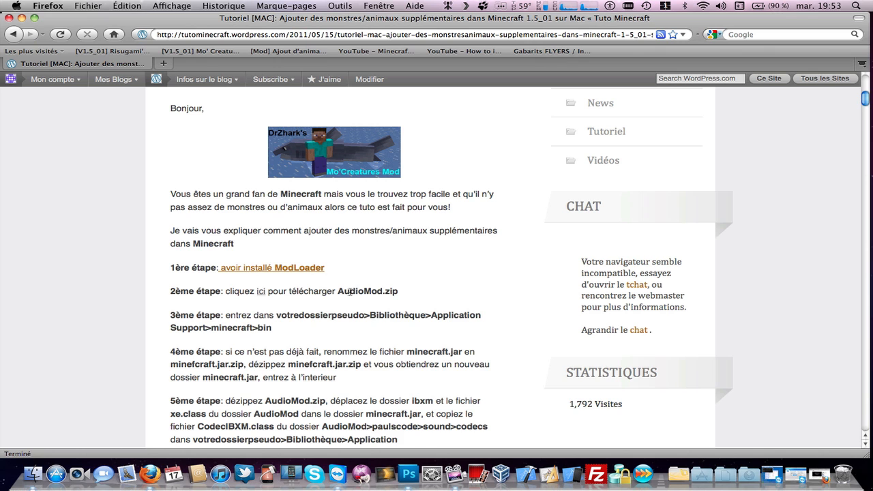
{"action": "scroll", "coordinate": [350, 291], "scroll_direction": "down", "scroll_amount": 5}
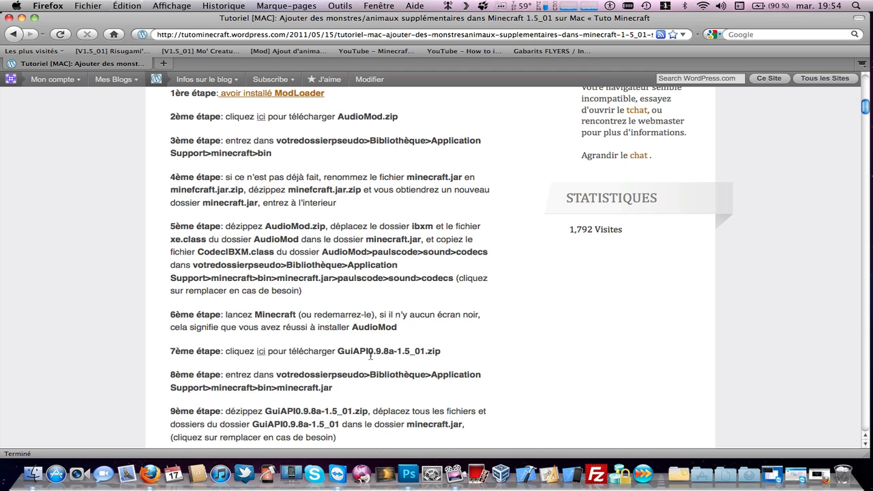
{"action": "scroll", "coordinate": [370, 355], "scroll_direction": "down", "scroll_amount": 3}
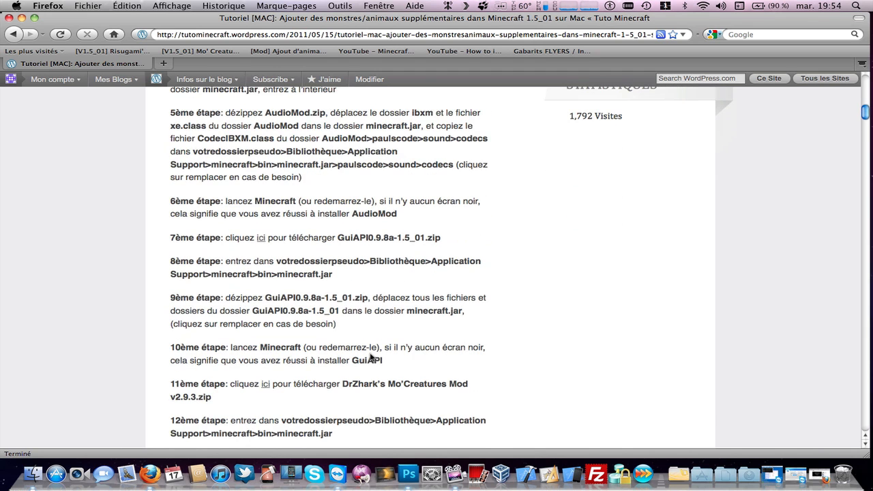
{"action": "scroll", "coordinate": [371, 358], "scroll_direction": "down", "scroll_amount": 2}
{"action": "scroll", "coordinate": [370, 355], "scroll_direction": "down", "scroll_amount": 3}
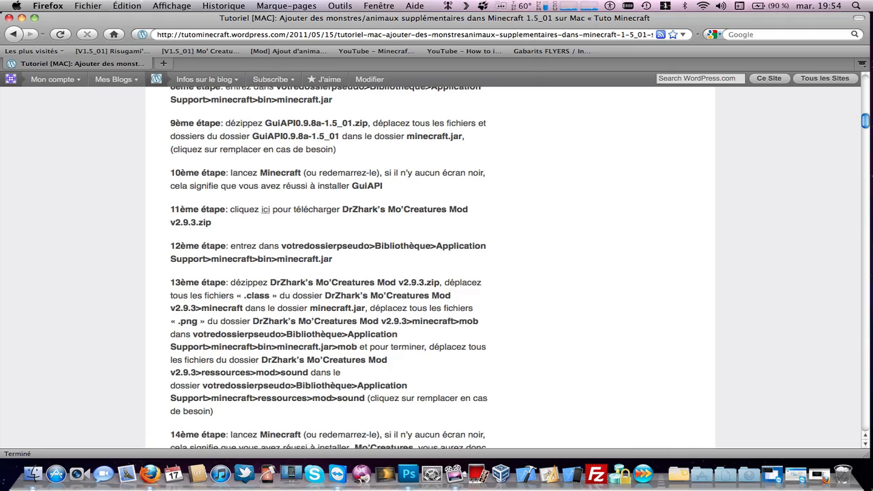
{"action": "key", "text": "F9"}
{"action": "left_click", "coordinate": [143, 144]}
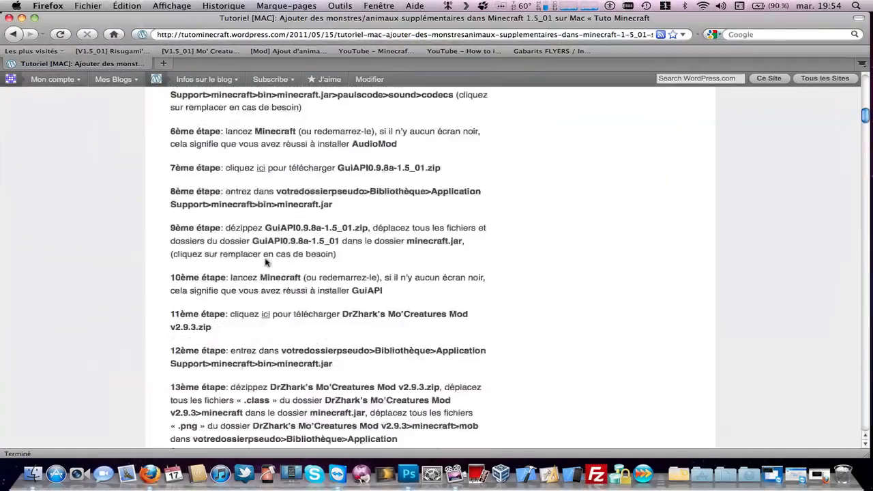
{"action": "scroll", "coordinate": [265, 262], "scroll_direction": "up", "scroll_amount": 12}
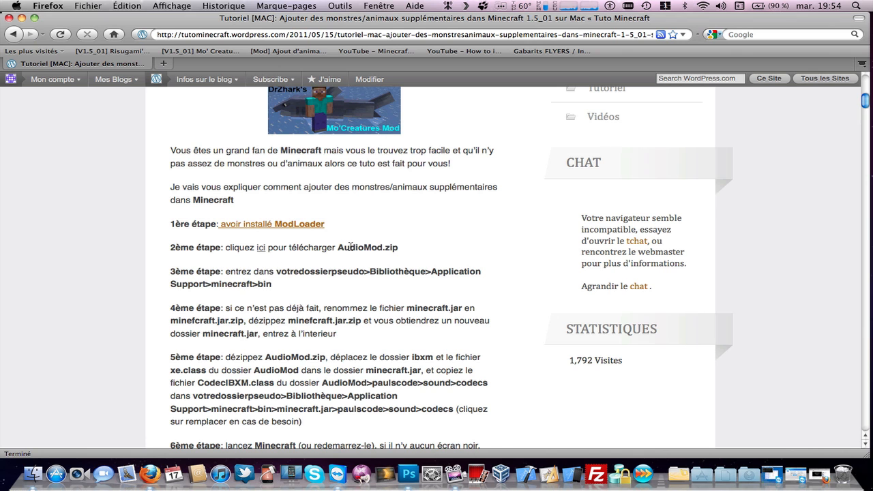
{"action": "scroll", "coordinate": [318, 287], "scroll_direction": "down", "scroll_amount": 6}
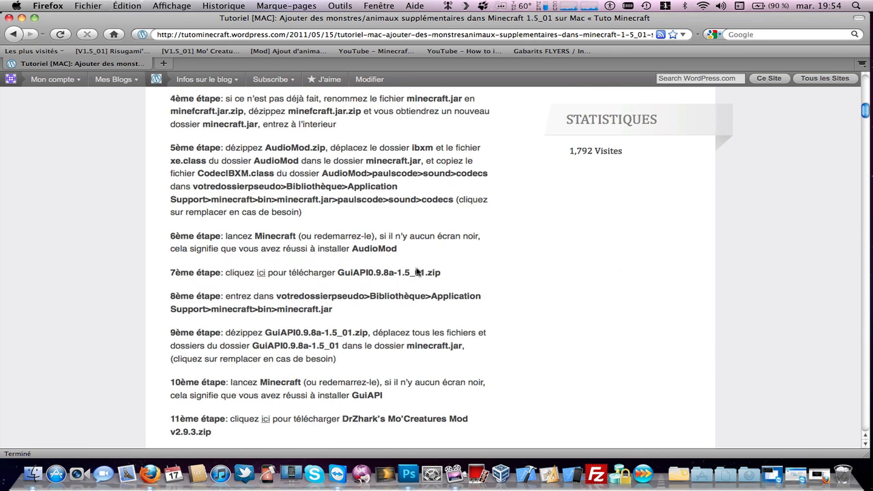
{"action": "scroll", "coordinate": [418, 272], "scroll_direction": "down", "scroll_amount": 3}
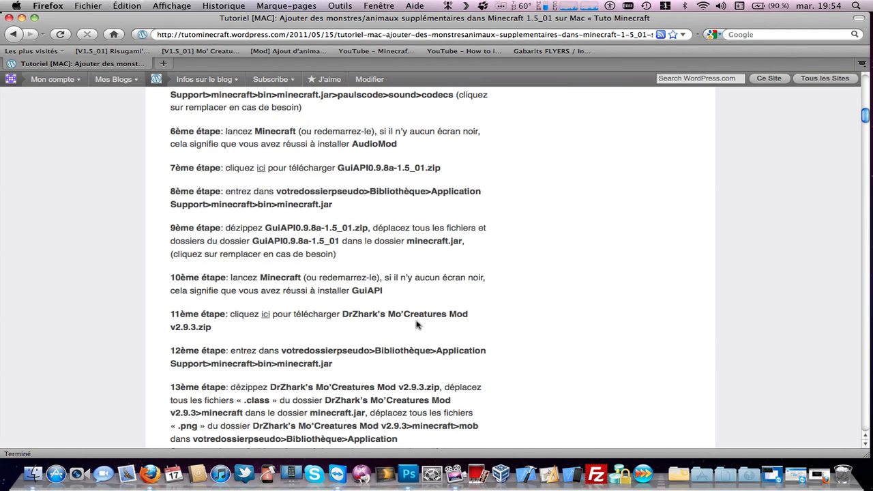
{"action": "scroll", "coordinate": [496, 332], "scroll_direction": "up", "scroll_amount": 9}
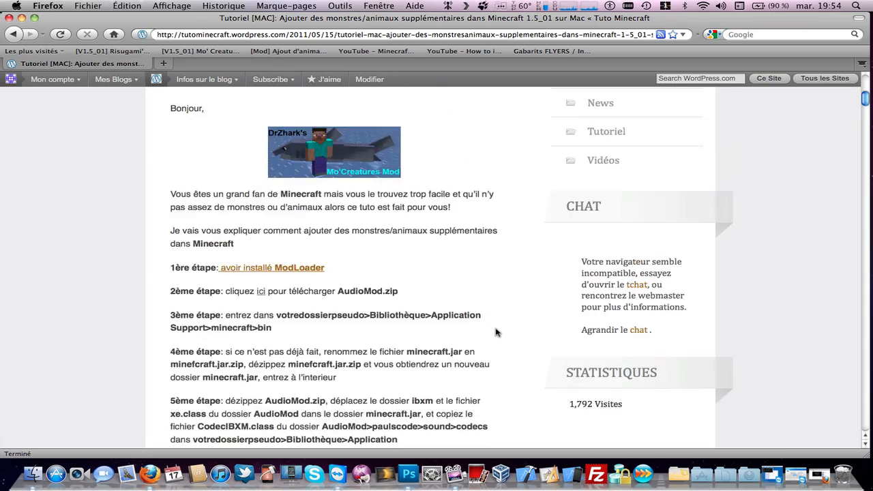
{"action": "scroll", "coordinate": [496, 332], "scroll_direction": "up", "scroll_amount": 4}
Switch to the Creature folder in Finder and extract AudioMod.zip, the DrZhark's Mo'Creatures Mod archive and GuiAPI0.9.8a-1.5_01.zip.
{"action": "key", "text": "F9"}
{"action": "left_click", "coordinate": [471, 164]}
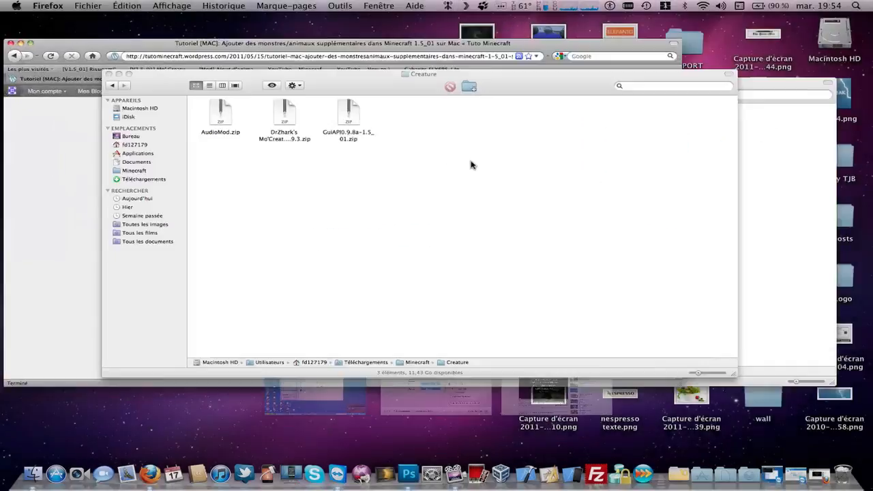
{"action": "left_click_drag", "start_coordinate": [153, 170], "coordinate": [335, 172]}
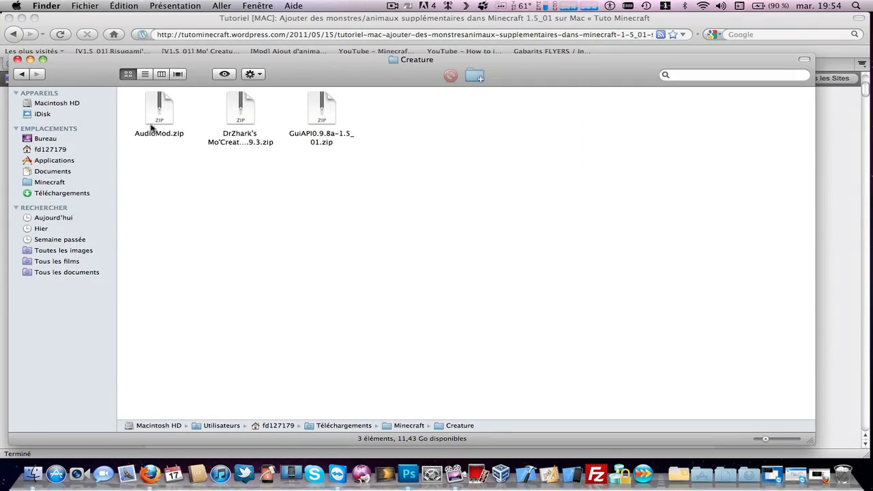
{"action": "double_click", "coordinate": [151, 128]}
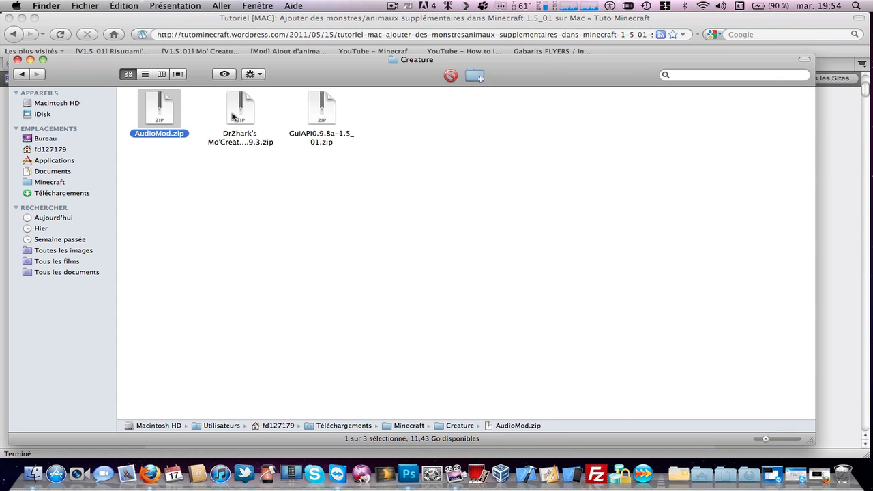
{"action": "double_click", "coordinate": [234, 116]}
{"action": "left_click", "coordinate": [324, 111]}
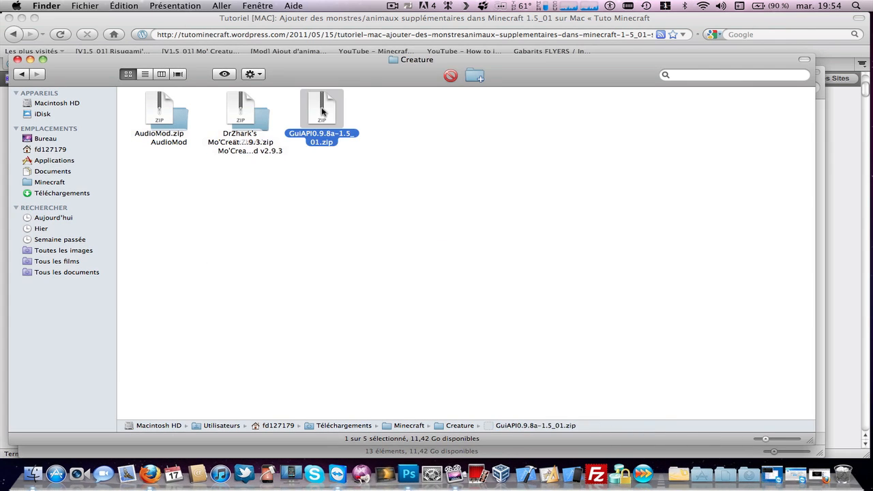
{"action": "double_click", "coordinate": [324, 111]}
Place the extracted folders in a row below their ZIP archives and open the AudioMod folder.
{"action": "left_click_drag", "start_coordinate": [183, 115], "coordinate": [172, 214]}
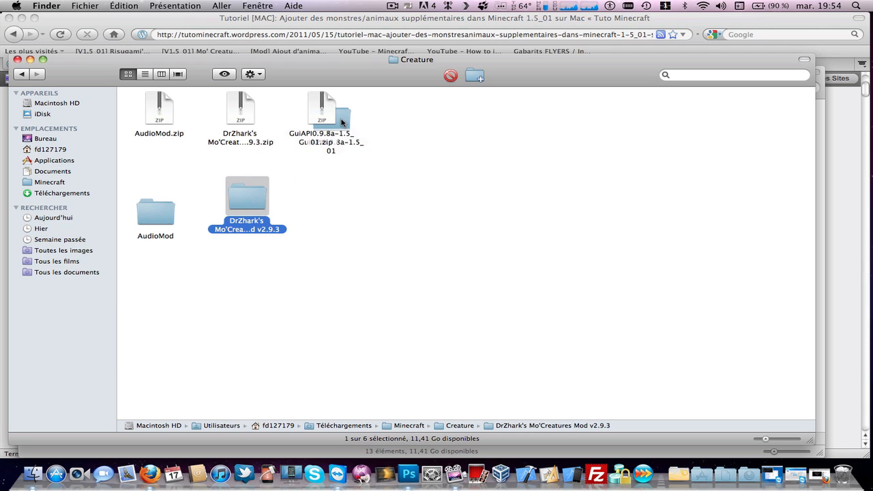
{"action": "left_click_drag", "start_coordinate": [342, 121], "coordinate": [348, 215]}
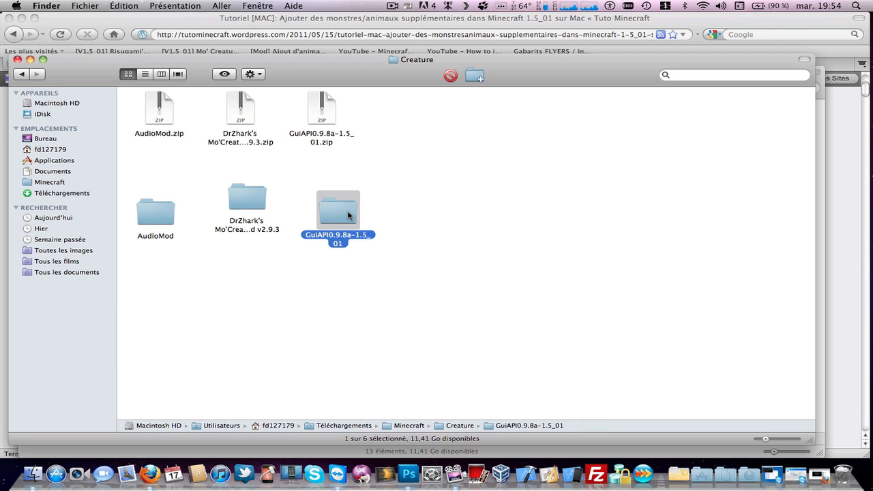
{"action": "double_click", "coordinate": [156, 213]}
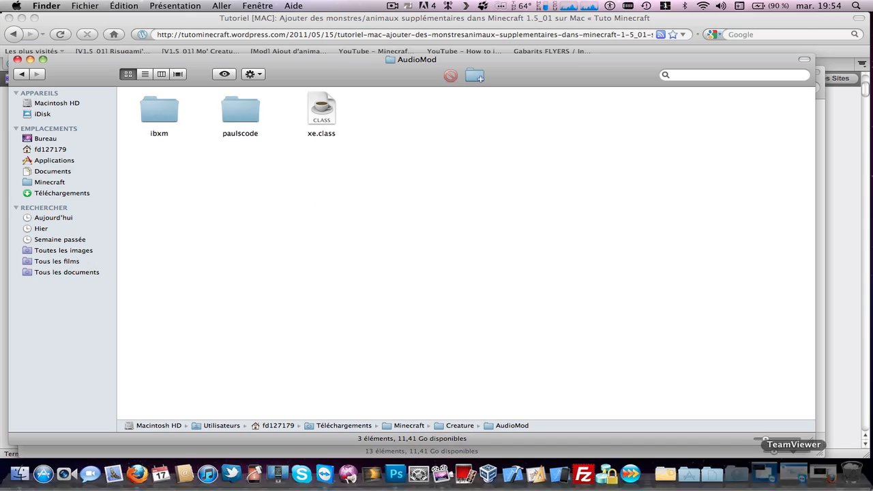
Move the second Finder window beside the AudioMod window and go from the home folder to Bibliothèque > Application Support > minecraft.
{"action": "key", "text": "F9"}
{"action": "left_click", "coordinate": [587, 198]}
{"action": "left_click_drag", "start_coordinate": [355, 91], "coordinate": [547, 86]}
{"action": "double_click", "coordinate": [447, 119]}
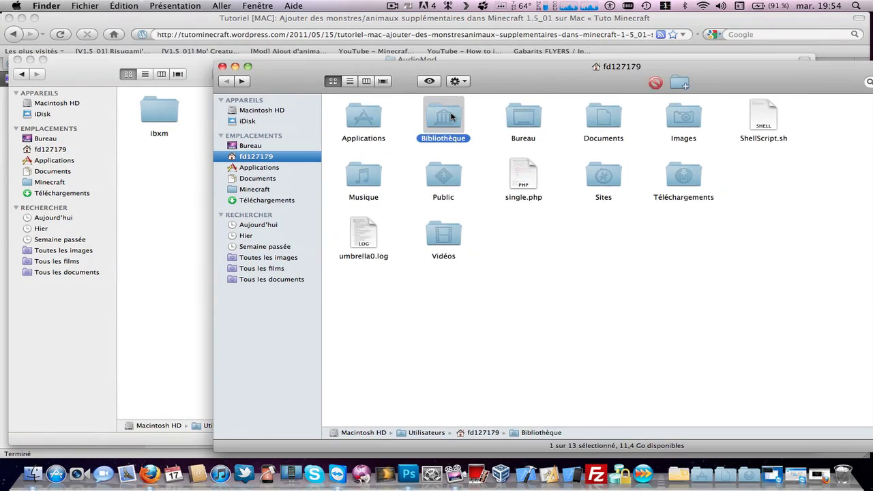
{"action": "left_click", "coordinate": [256, 159]}
{"action": "double_click", "coordinate": [452, 122]}
{"action": "double_click", "coordinate": [378, 128]}
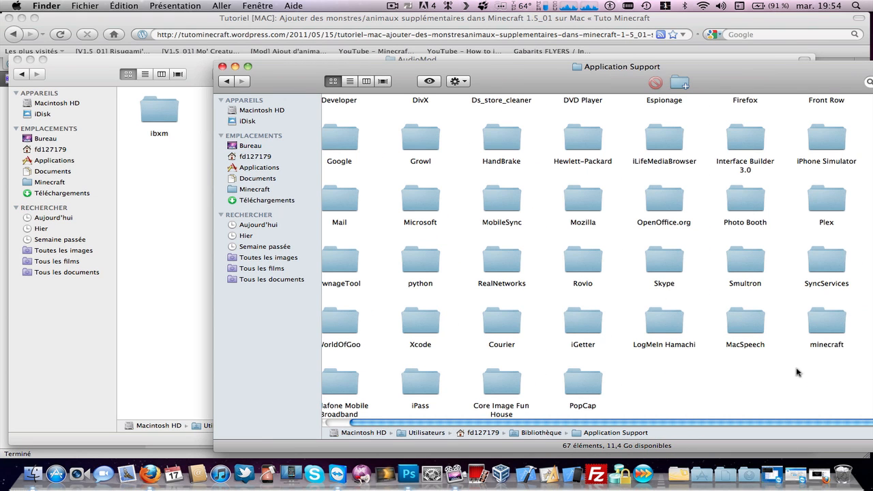
{"action": "double_click", "coordinate": [827, 324]}
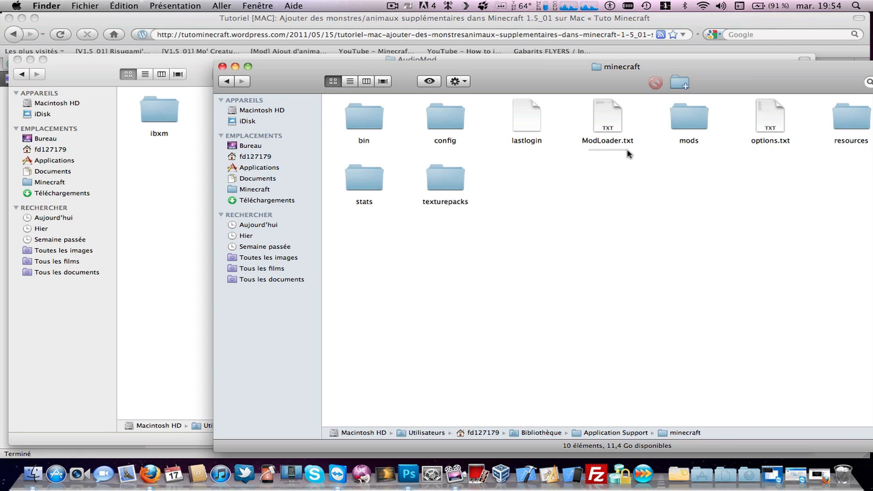
Open Minecraft's bin folder and reposition its window so it is fully on screen.
{"action": "left_click", "coordinate": [621, 118]}
{"action": "left_click", "coordinate": [609, 174]}
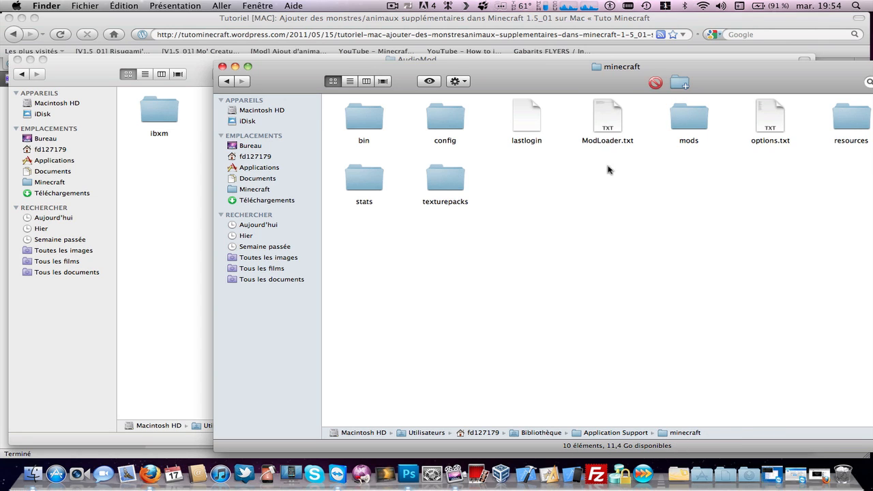
{"action": "double_click", "coordinate": [361, 123]}
{"action": "left_click_drag", "start_coordinate": [382, 82], "coordinate": [236, 80]}
{"action": "left_click_drag", "start_coordinate": [605, 88], "coordinate": [571, 75]}
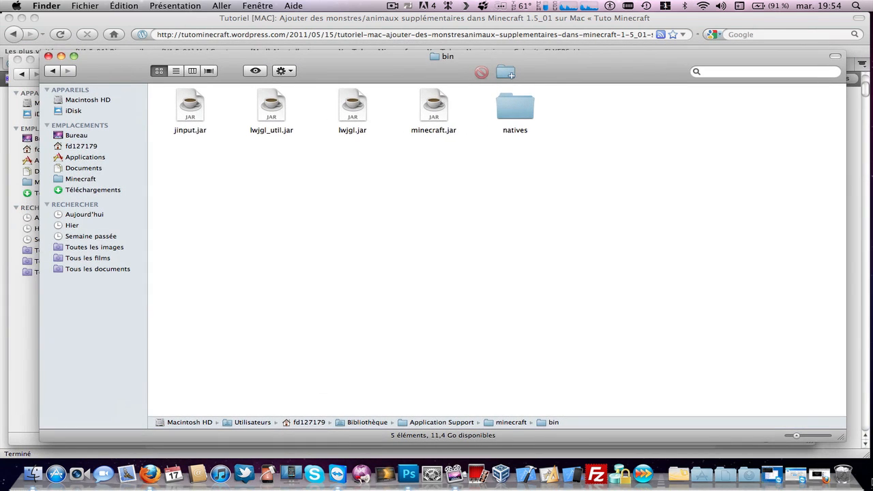
Narrow and reposition the bin window, then rename minecraft.jar to minecraft.jar.zip.
{"action": "left_click_drag", "start_coordinate": [831, 442], "coordinate": [625, 439]}
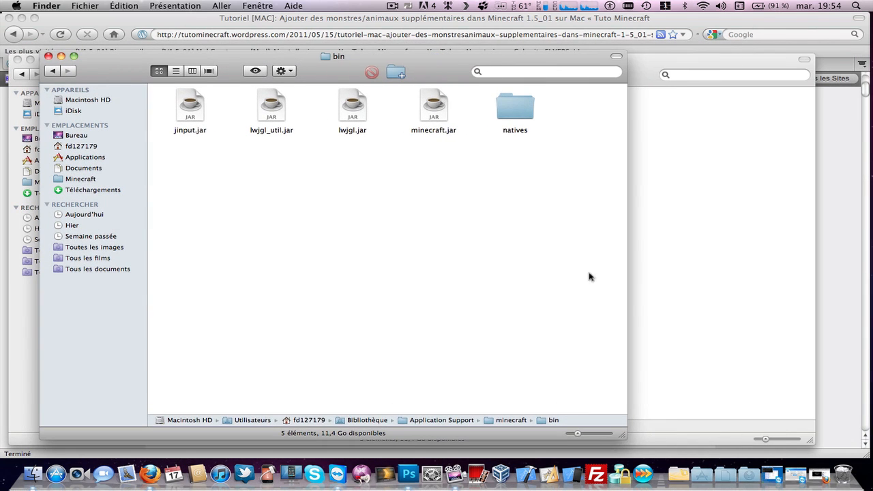
{"action": "left_click_drag", "start_coordinate": [437, 72], "coordinate": [533, 60]}
{"action": "left_click", "coordinate": [528, 97]}
{"action": "key", "text": "Return"}
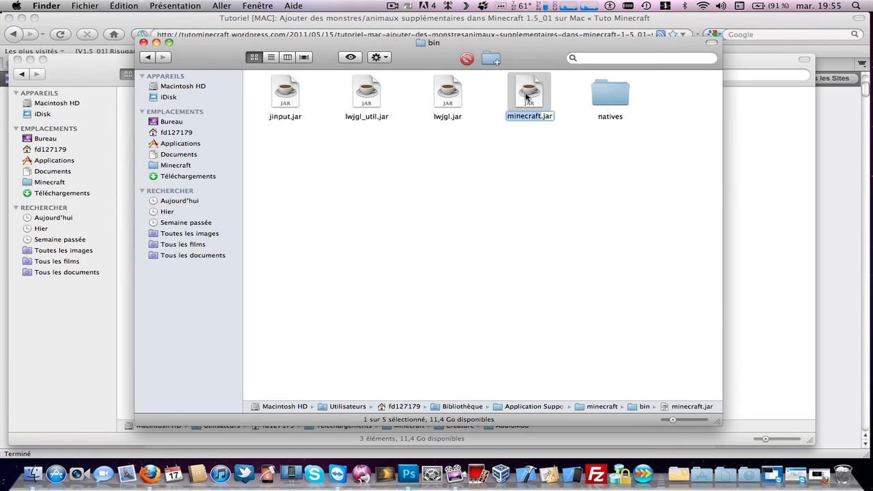
{"action": "left_click", "coordinate": [530, 116]}
{"action": "key", "text": "BackSpace"}
{"action": "key", "text": "BackSpace"}
{"action": "key", "text": "BackSpace"}
{"action": "type", "text": "zip"}
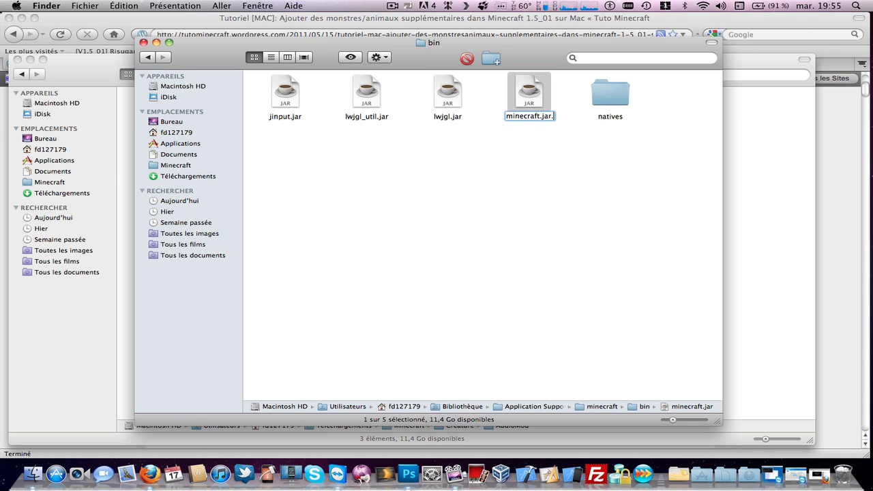
{"action": "key", "text": "Return"}
{"action": "left_click", "coordinate": [517, 177]}
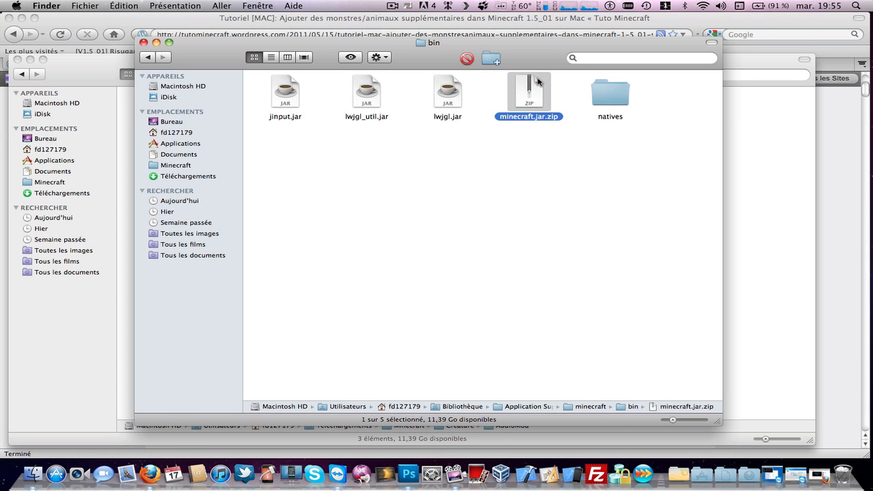
Extract minecraft.jar.zip, open the resulting minecraft.jar folder and arrange its window side by side with a narrowed AudioMod window.
{"action": "double_click", "coordinate": [530, 99]}
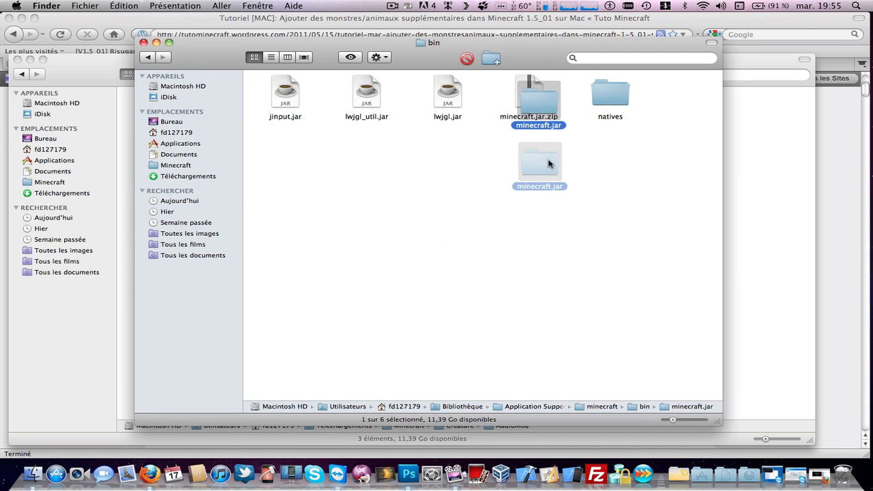
{"action": "double_click", "coordinate": [540, 154]}
{"action": "left_click_drag", "start_coordinate": [520, 53], "coordinate": [662, 69]}
{"action": "left_click", "coordinate": [200, 68]}
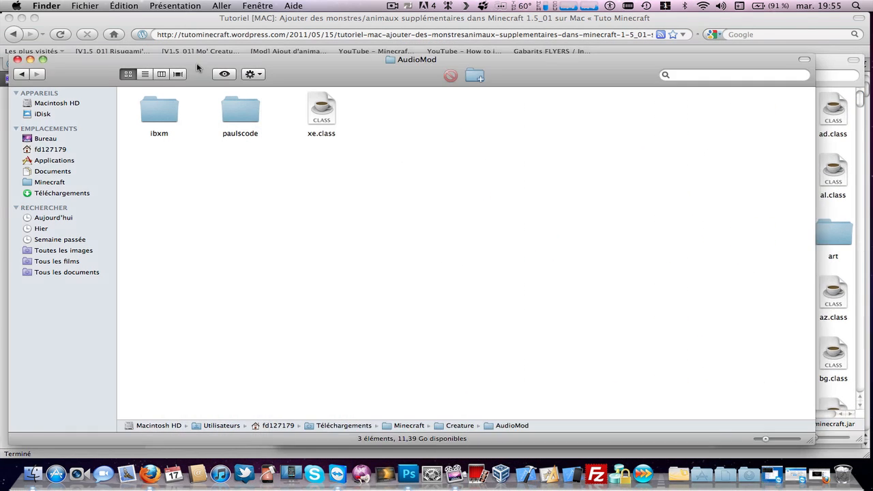
{"action": "left_click_drag", "start_coordinate": [457, 73], "coordinate": [525, 68]}
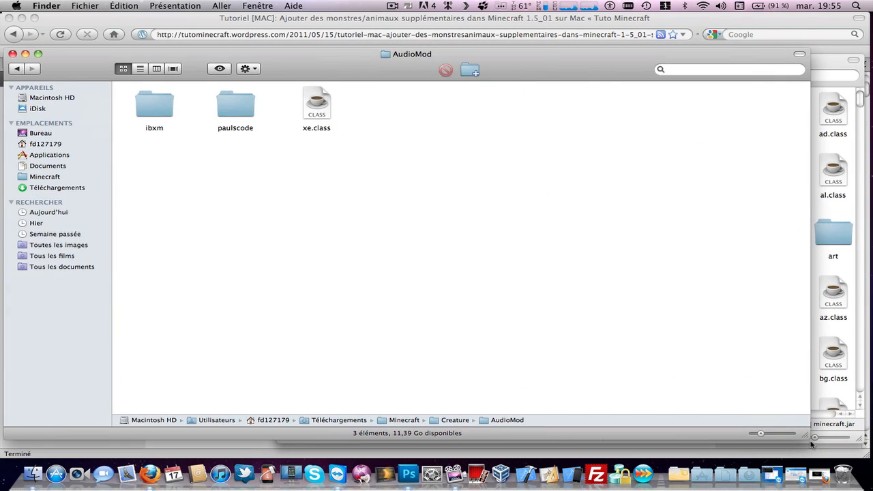
{"action": "left_click_drag", "start_coordinate": [809, 440], "coordinate": [384, 439]}
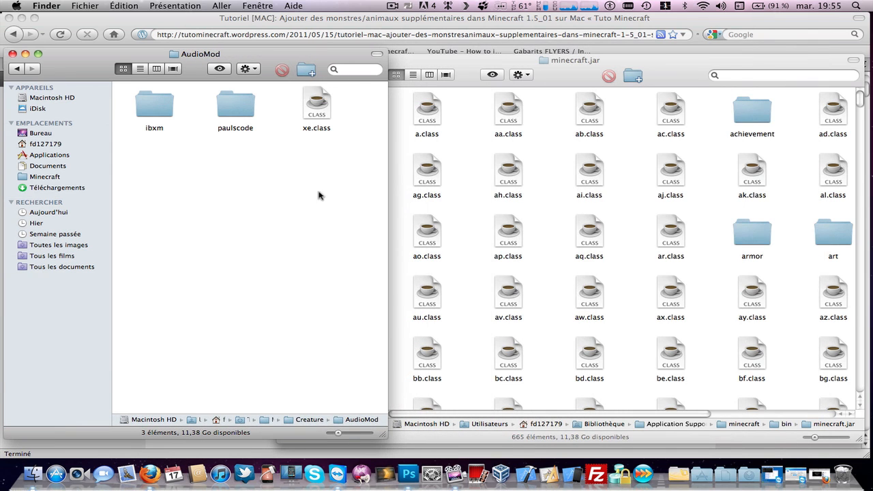
Copy the ibxm folder and xe.class from AudioMod into the minecraft.jar folder, replacing the existing xe.class.
{"action": "left_click", "coordinate": [319, 108]}
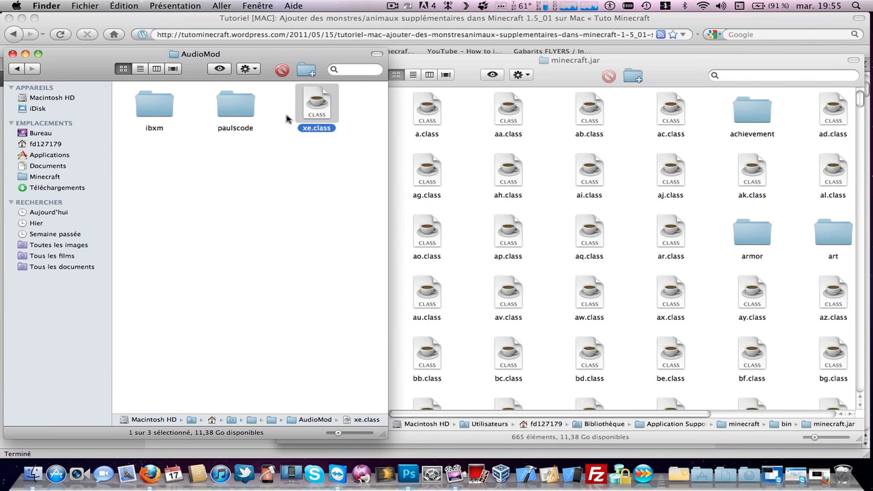
{"action": "left_click", "coordinate": [151, 102], "text": "super"}
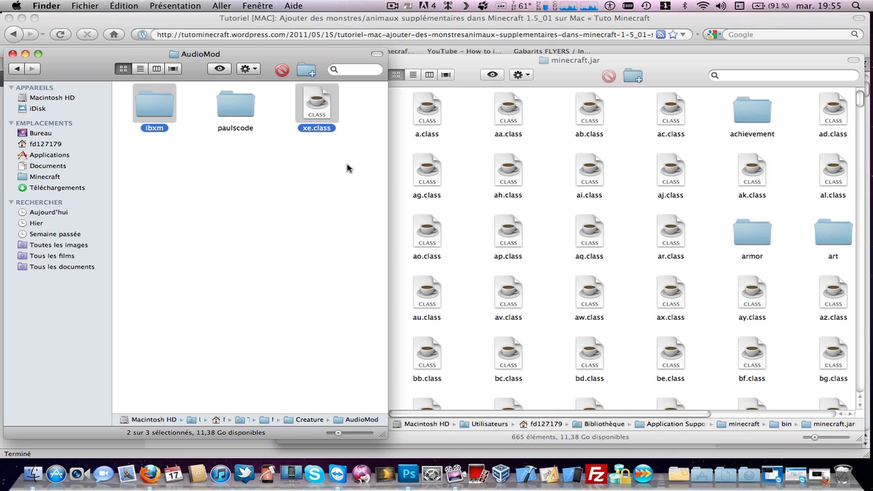
{"action": "left_click", "coordinate": [472, 189]}
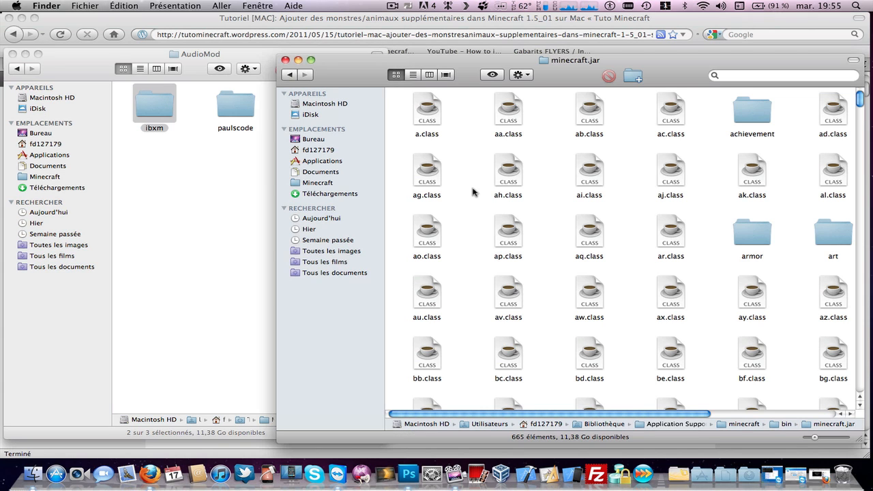
{"action": "key", "text": "super+v"}
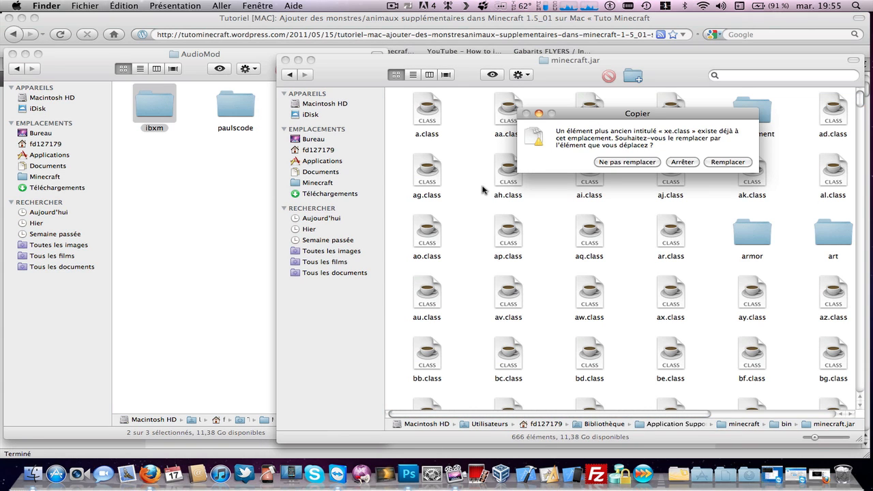
{"action": "left_click", "coordinate": [722, 160]}
Go to paulscode > sound > codecs inside AudioMod and copy CodecIBXM.class.
{"action": "left_click", "coordinate": [249, 193]}
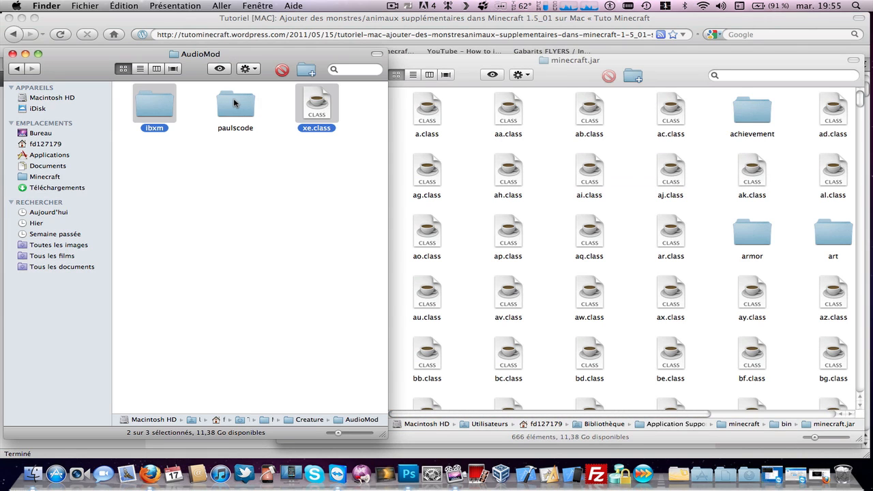
{"action": "double_click", "coordinate": [237, 106]}
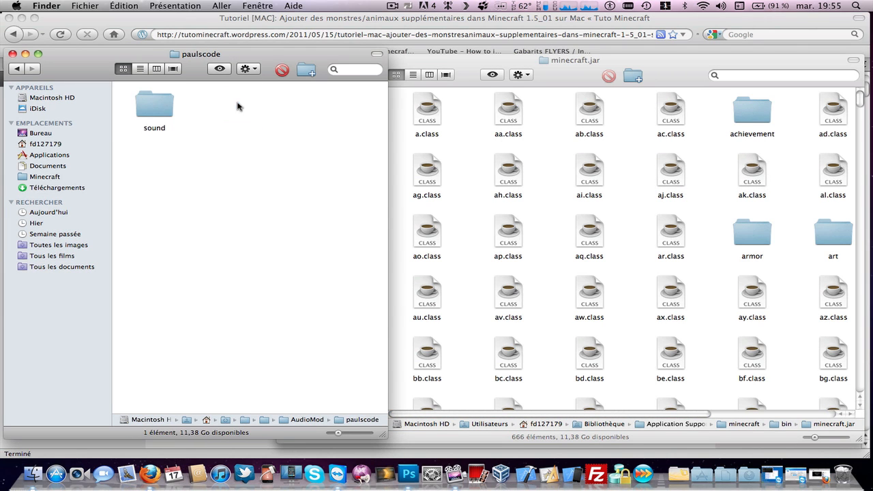
{"action": "double_click", "coordinate": [154, 106]}
{"action": "double_click", "coordinate": [157, 106]}
{"action": "left_click", "coordinate": [161, 106]}
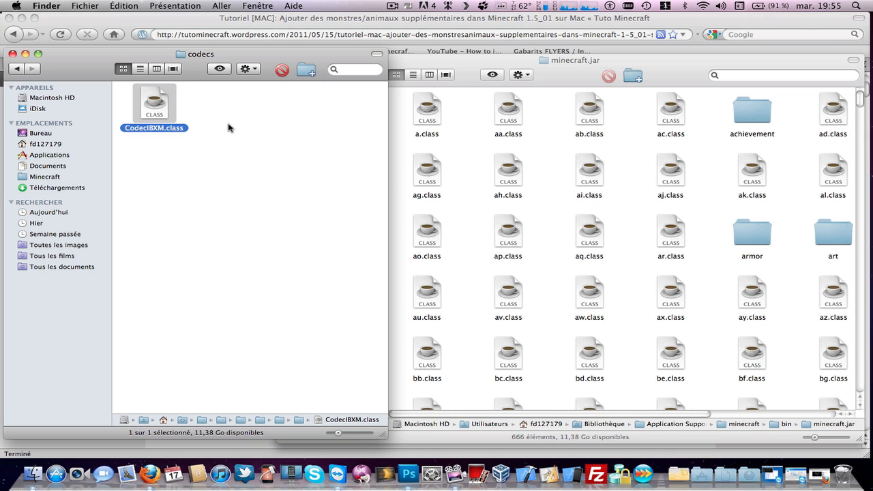
Paste CodecIBXM.class into paulscode > sound > codecs of the minecraft.jar folder and return the AudioMod window to sound.
{"action": "left_click", "coordinate": [668, 170]}
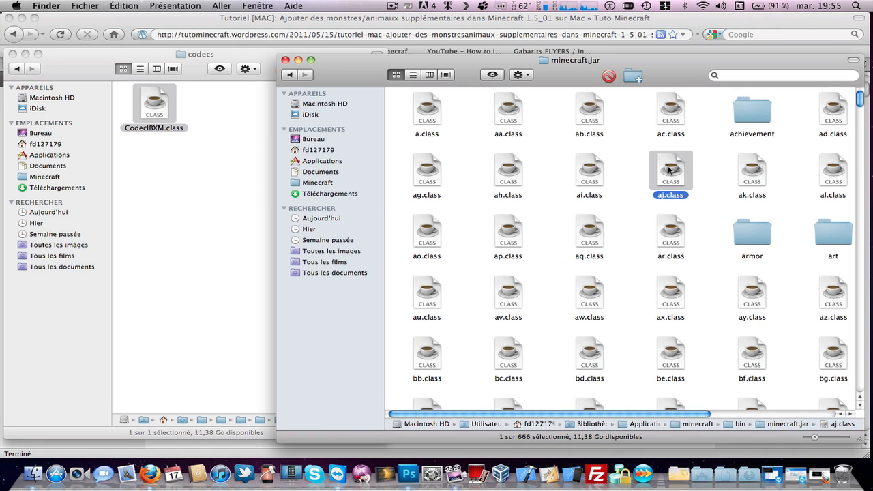
{"action": "type", "text": "pau"}
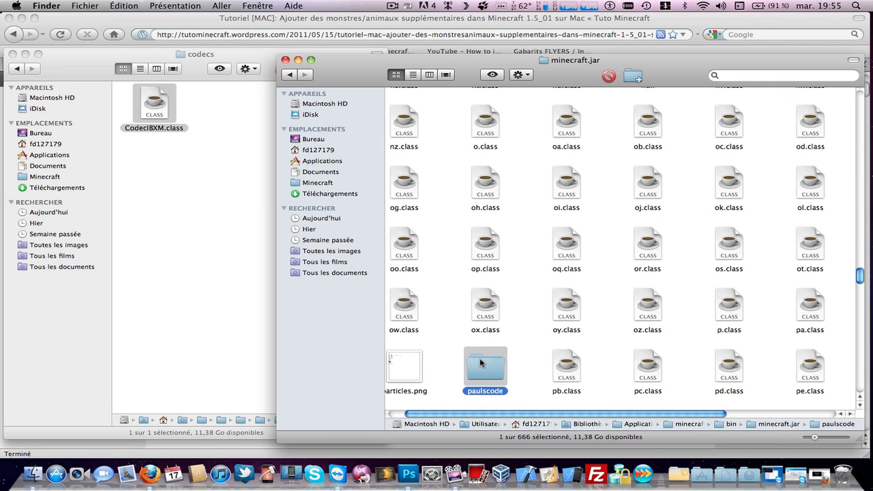
{"action": "double_click", "coordinate": [481, 366]}
{"action": "double_click", "coordinate": [436, 107]}
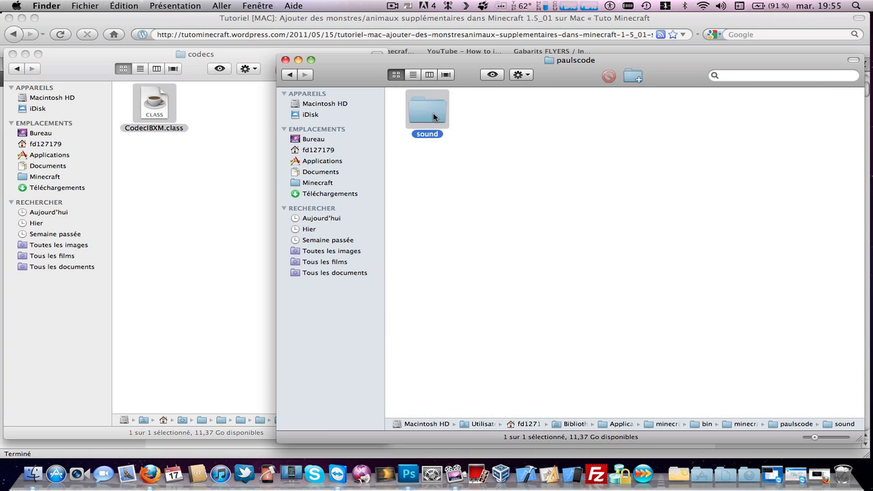
{"action": "double_click", "coordinate": [509, 109]}
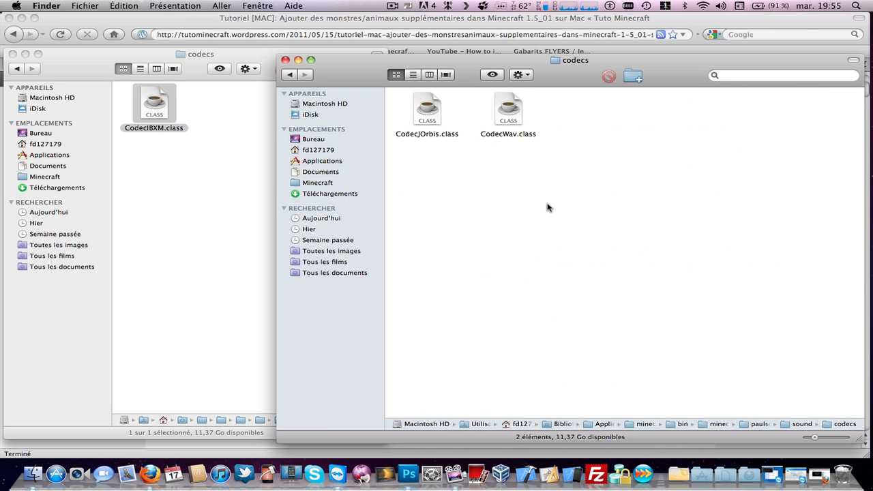
{"action": "key", "text": "super+v"}
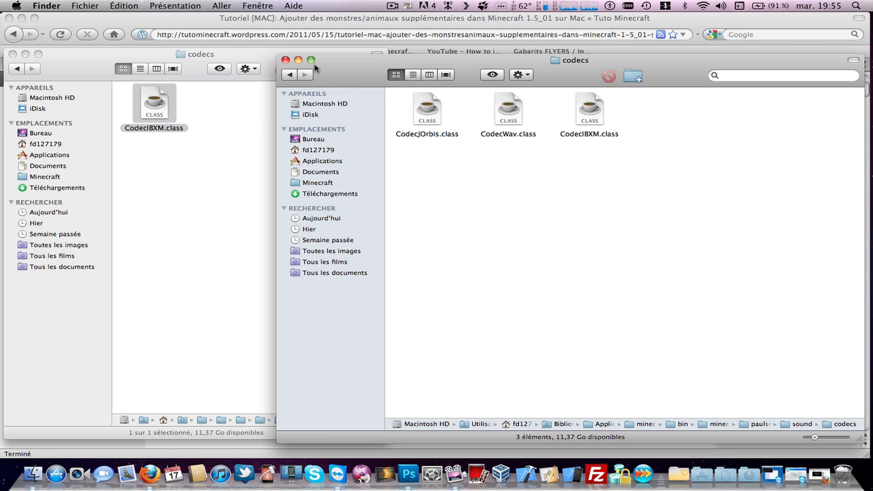
{"action": "left_click", "coordinate": [191, 111]}
{"action": "left_click", "coordinate": [19, 68]}
{"action": "left_click", "coordinate": [697, 217]}
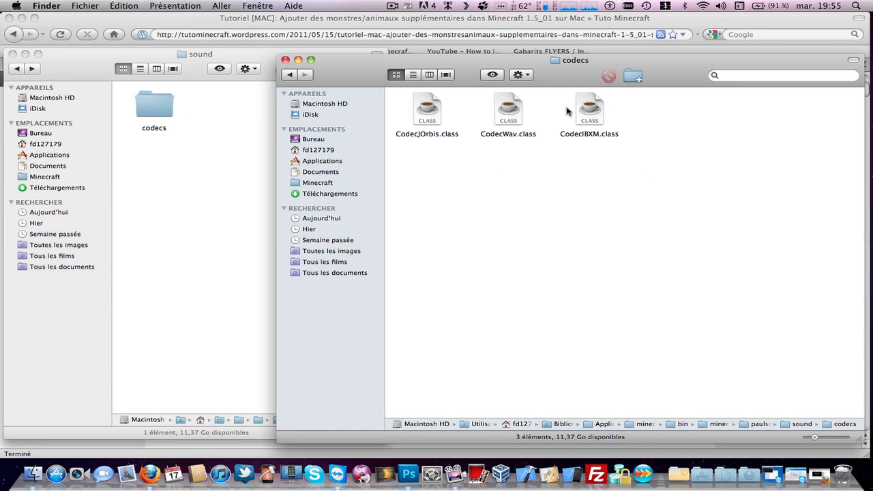
Launch MinecraftSP through Spotlight, enter the game to check that the title screen and world list load, and close it.
{"action": "left_click", "coordinate": [861, 6]}
{"action": "type", "text": "m"}
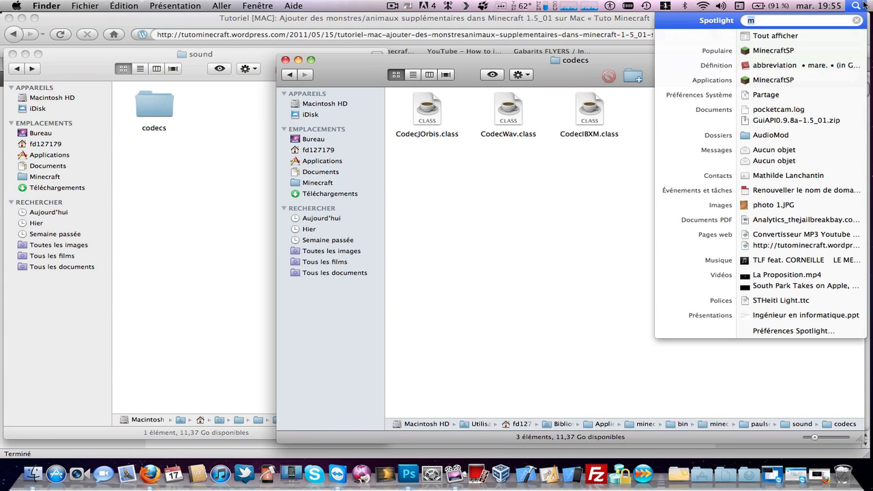
{"action": "key", "text": "Return"}
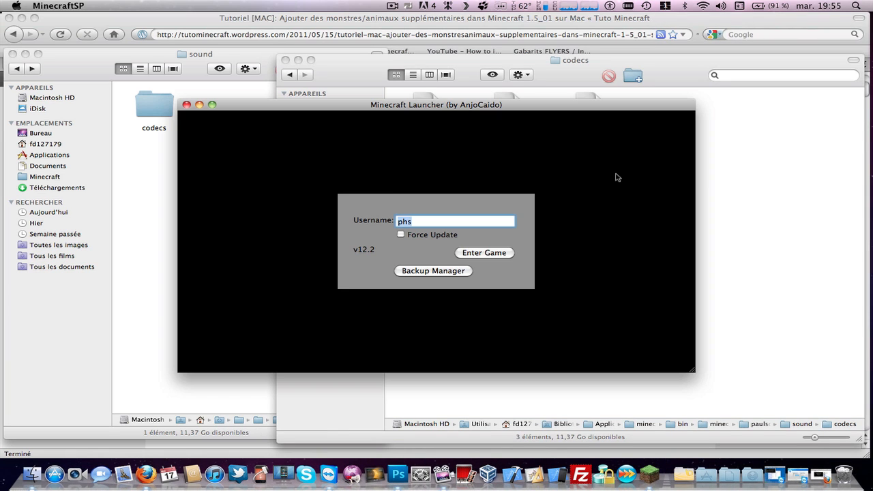
{"action": "left_click", "coordinate": [496, 256]}
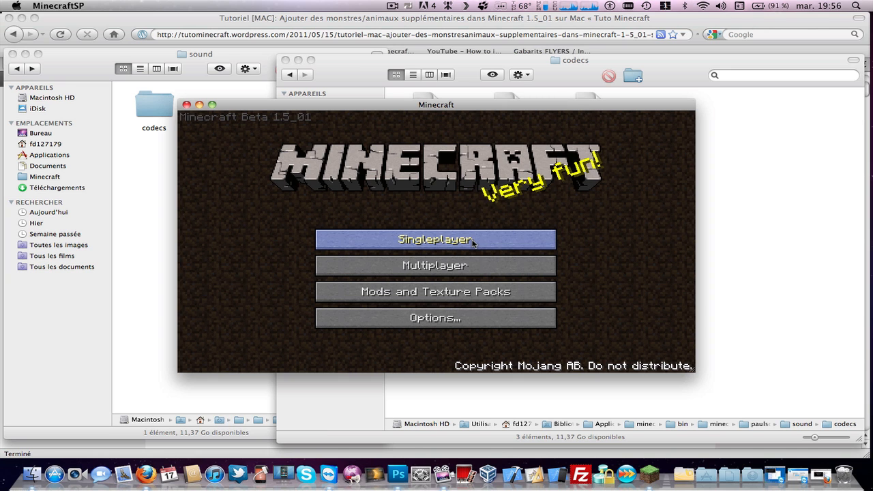
{"action": "left_click", "coordinate": [472, 243]}
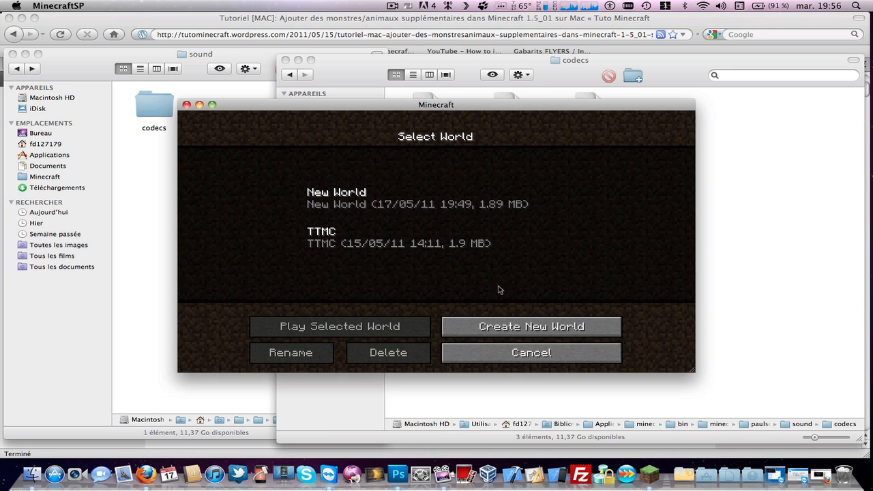
{"action": "left_click", "coordinate": [524, 348]}
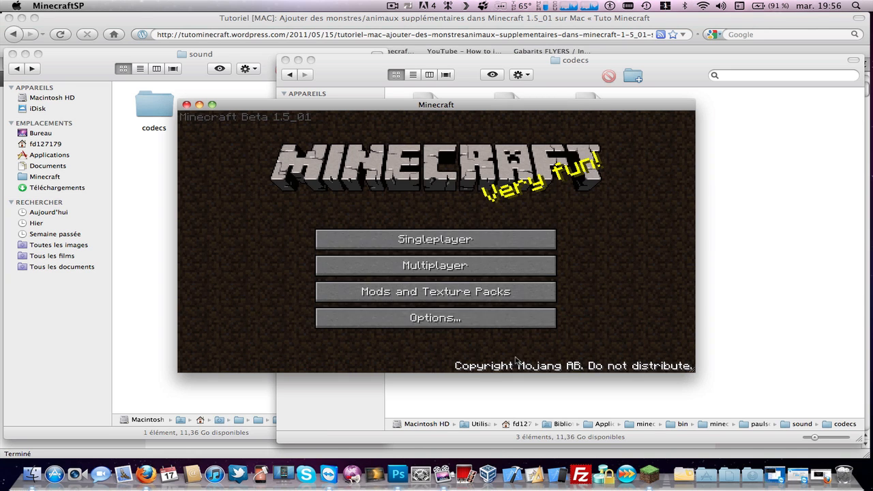
{"action": "left_click", "coordinate": [186, 104]}
Return from AudioMod's sound folder to the Creature folder and open the GuiAPI0.9.8a-1.5_01 folder.
{"action": "left_click", "coordinate": [290, 75]}
{"action": "left_click", "coordinate": [233, 143]}
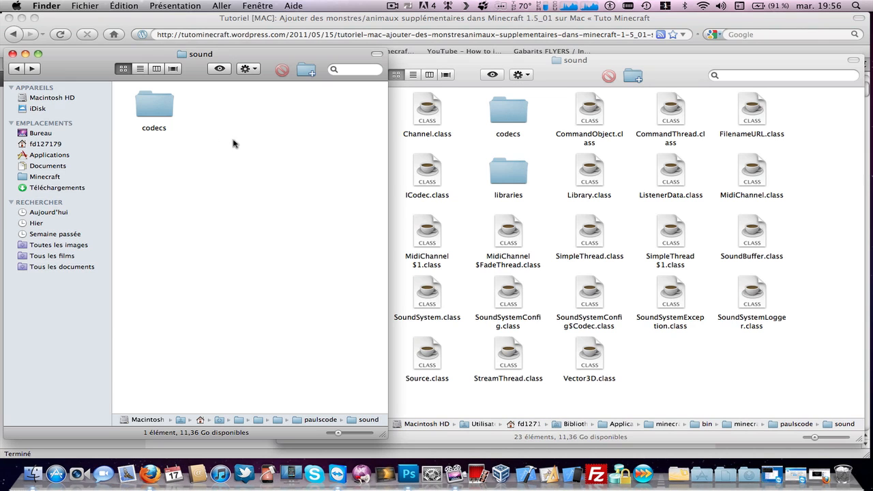
{"action": "left_click", "coordinate": [17, 69]}
{"action": "left_click", "coordinate": [17, 69]}
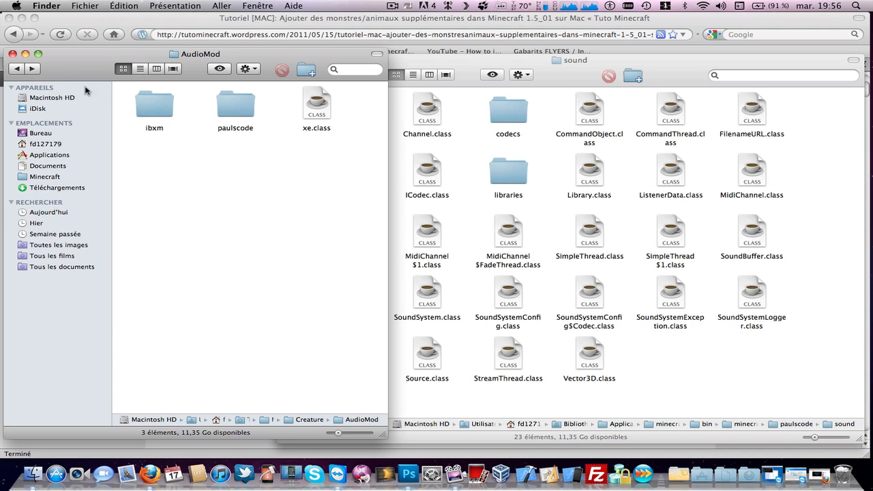
{"action": "left_click", "coordinate": [18, 70]}
{"action": "double_click", "coordinate": [328, 209]}
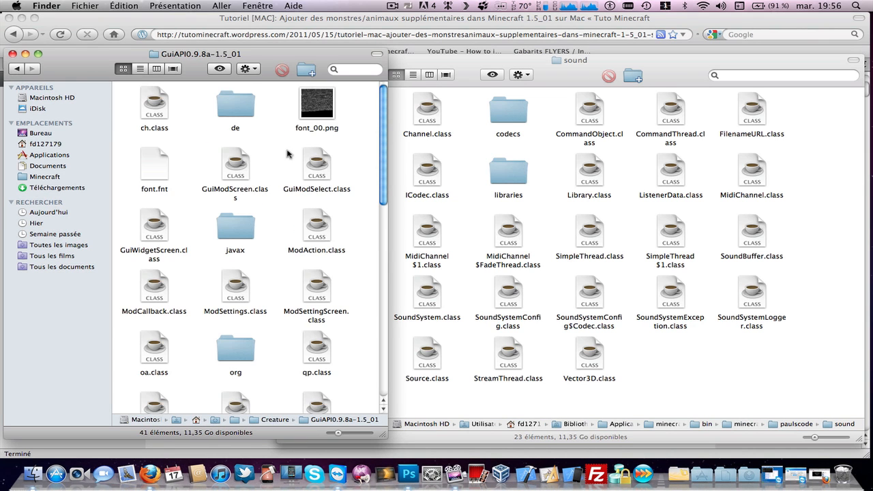
Go back to the bin folder in the other Finder window and open the extracted minecraft.jar folder.
{"action": "left_click", "coordinate": [477, 148]}
{"action": "left_click", "coordinate": [287, 75]}
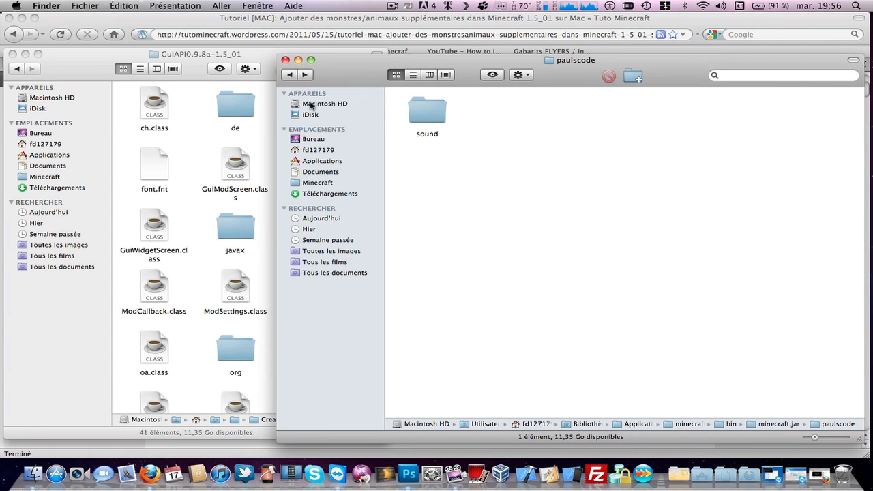
{"action": "left_click", "coordinate": [288, 75]}
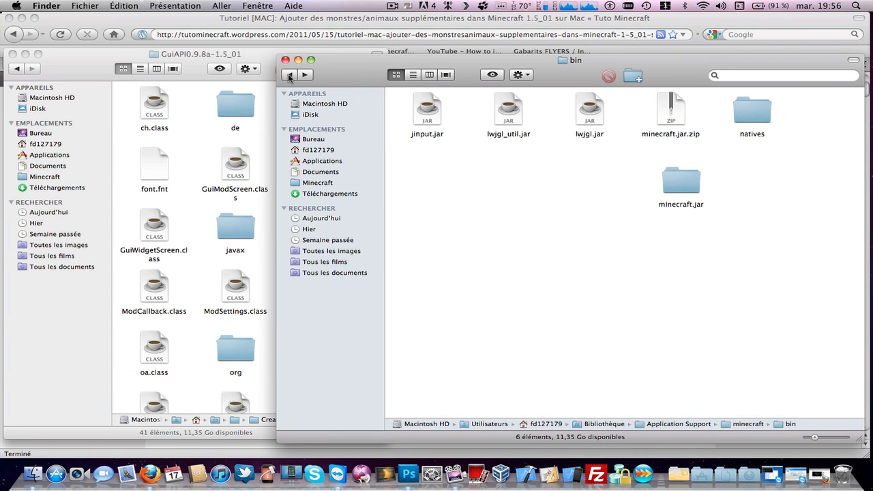
{"action": "double_click", "coordinate": [698, 188]}
Copy all the GuiAPI0.9.8a-1.5_01 files into the extracted minecraft.jar folder, replacing every existing item.
{"action": "left_click", "coordinate": [182, 157]}
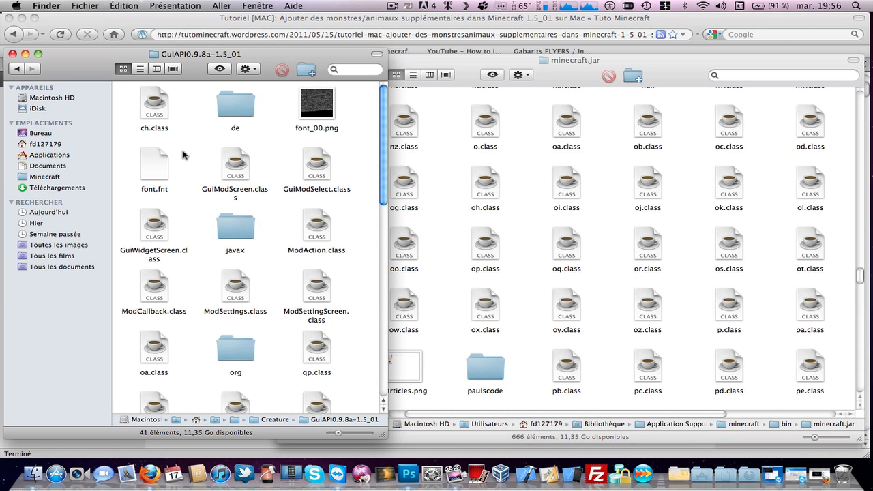
{"action": "key", "text": "super+a"}
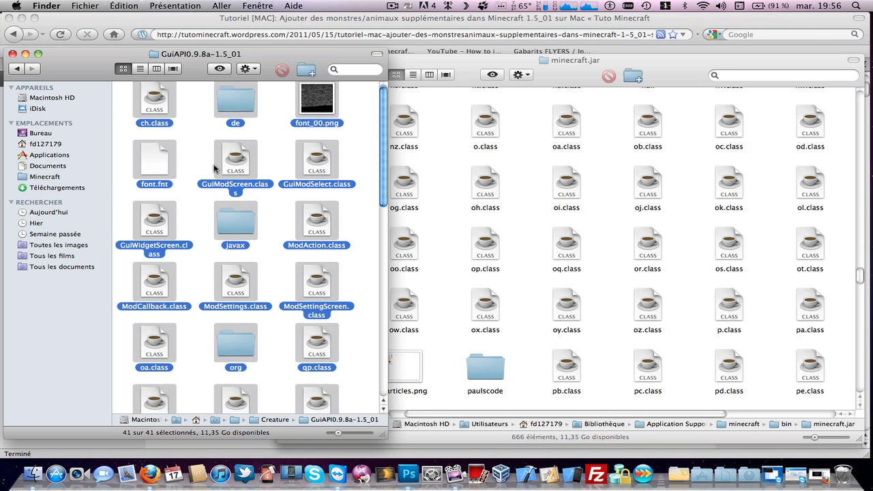
{"action": "scroll", "coordinate": [215, 169], "scroll_direction": "down", "scroll_amount": 10}
{"action": "scroll", "coordinate": [216, 169], "scroll_direction": "up", "scroll_amount": 10}
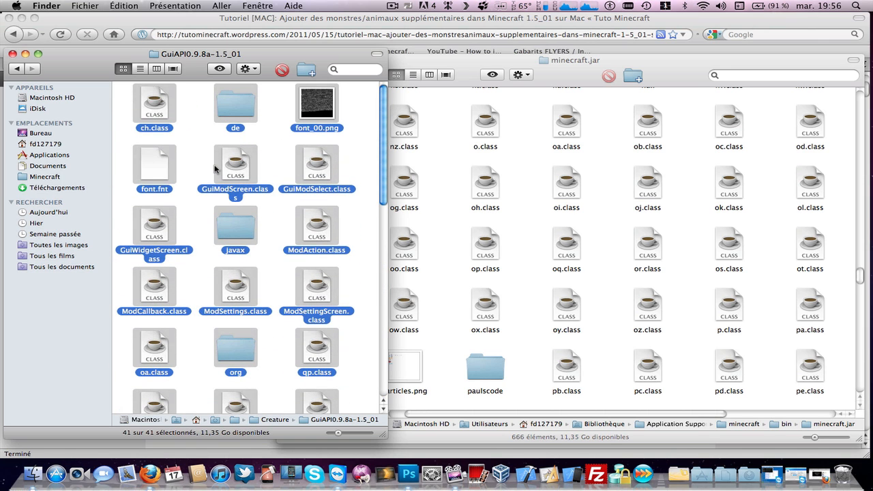
{"action": "left_click", "coordinate": [526, 238]}
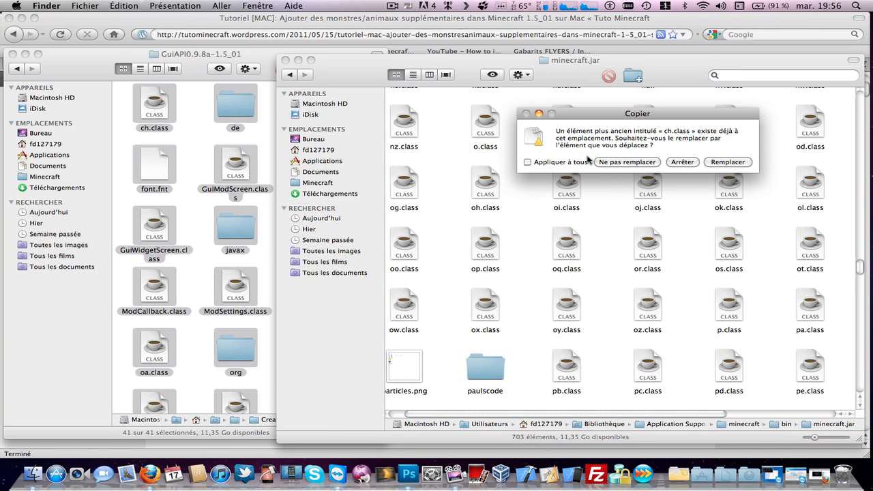
{"action": "left_click", "coordinate": [559, 164]}
{"action": "left_click", "coordinate": [721, 164]}
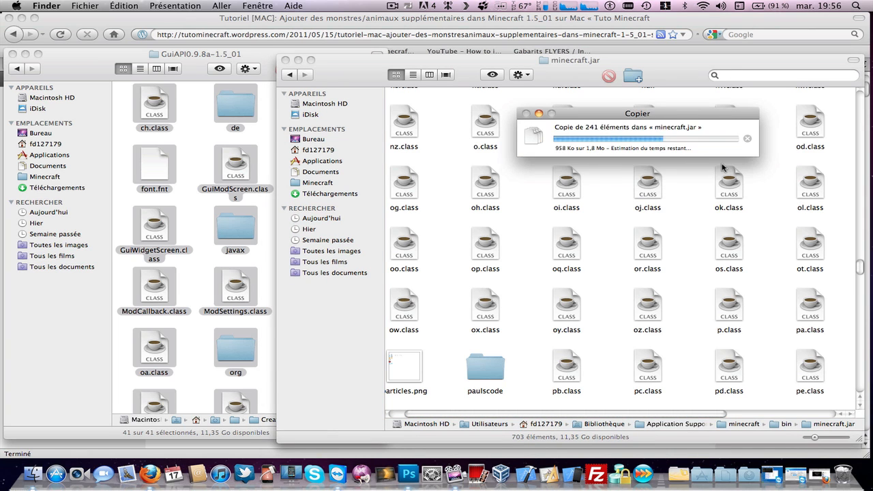
Launch MinecraftSP through Spotlight, enter the game to check that the title screen loads with GuiAPI installed, and close it.
{"action": "left_click", "coordinate": [190, 161]}
{"action": "left_click", "coordinate": [865, 5]}
{"action": "left_click", "coordinate": [738, 52]}
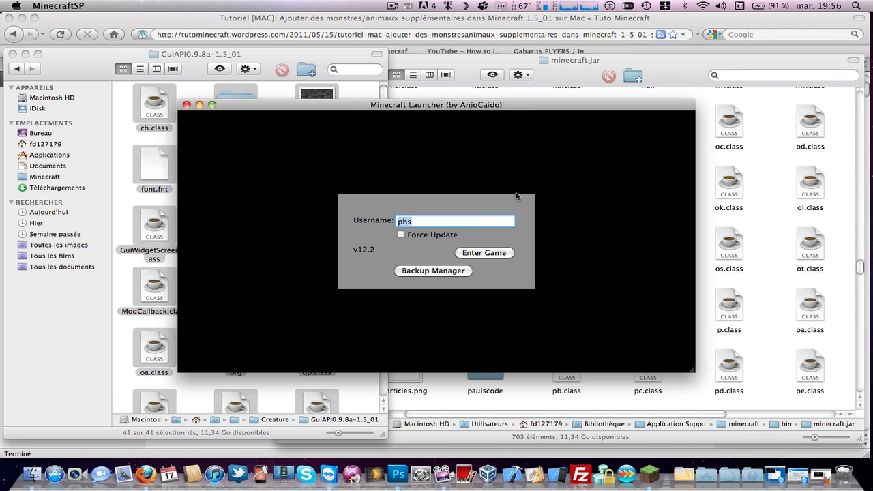
{"action": "left_click", "coordinate": [484, 254]}
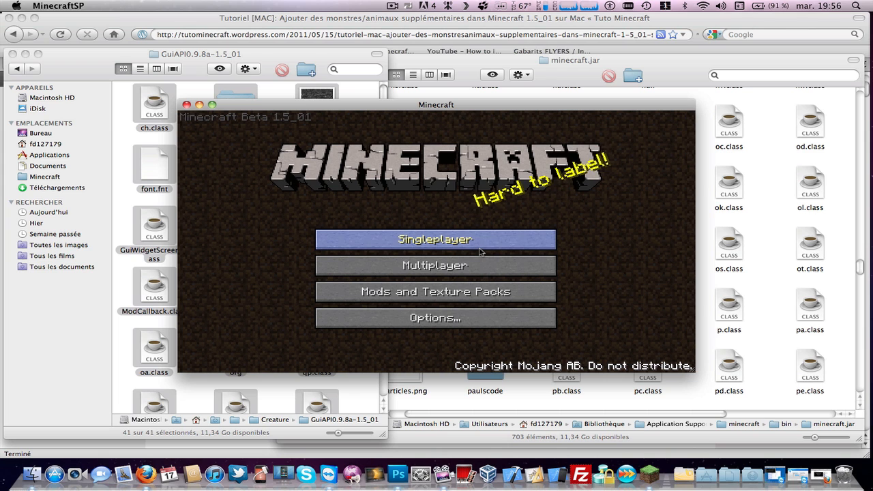
{"action": "left_click", "coordinate": [186, 105]}
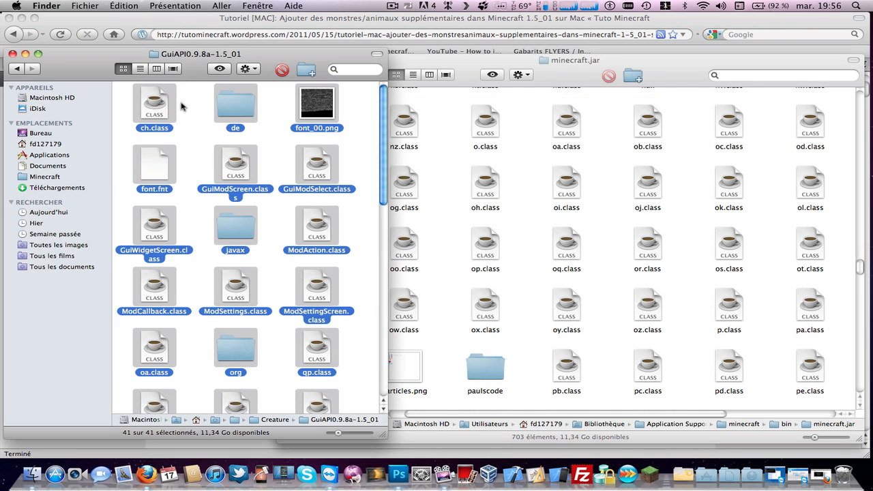
Return from GuiAPI to the Creature folder and open the minecraft folder inside DrZhark's Mo'Creatures Mod v2.9.3.
{"action": "left_click", "coordinate": [197, 111]}
{"action": "left_click", "coordinate": [15, 69]}
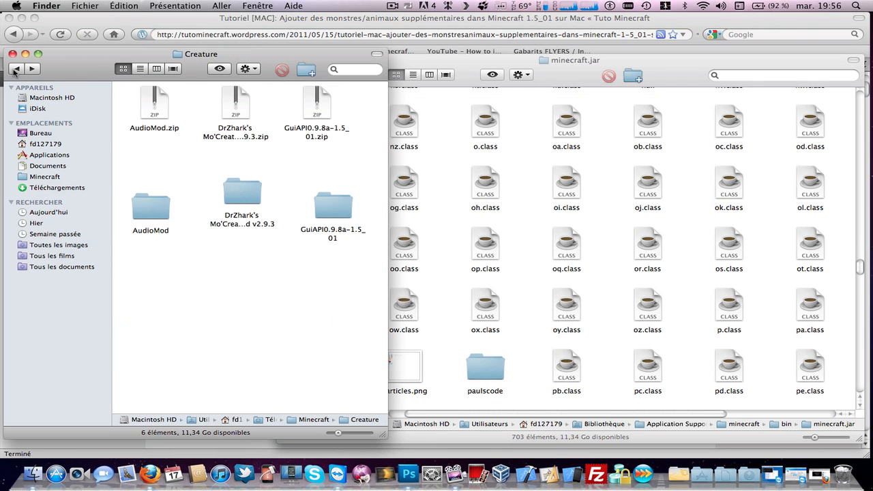
{"action": "left_click", "coordinate": [239, 202]}
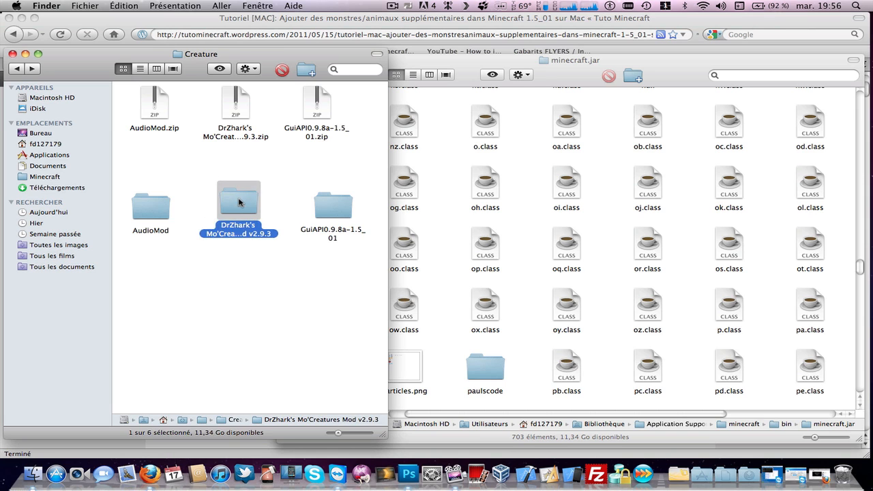
{"action": "double_click", "coordinate": [239, 202]}
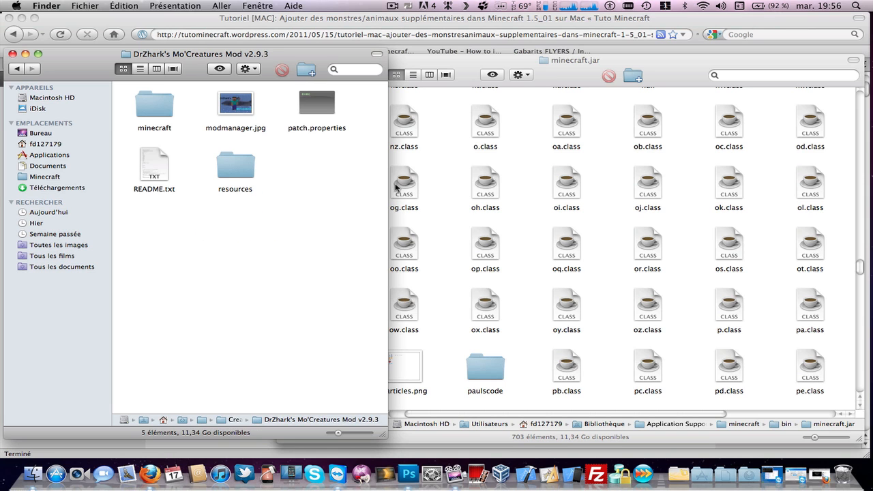
{"action": "left_click", "coordinate": [443, 171]}
{"action": "left_click", "coordinate": [230, 212]}
{"action": "left_click", "coordinate": [441, 134]}
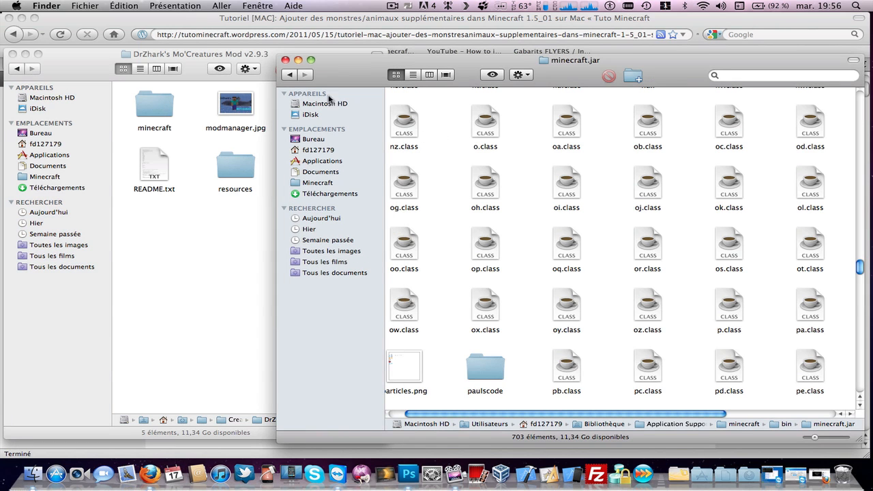
{"action": "left_click", "coordinate": [153, 107]}
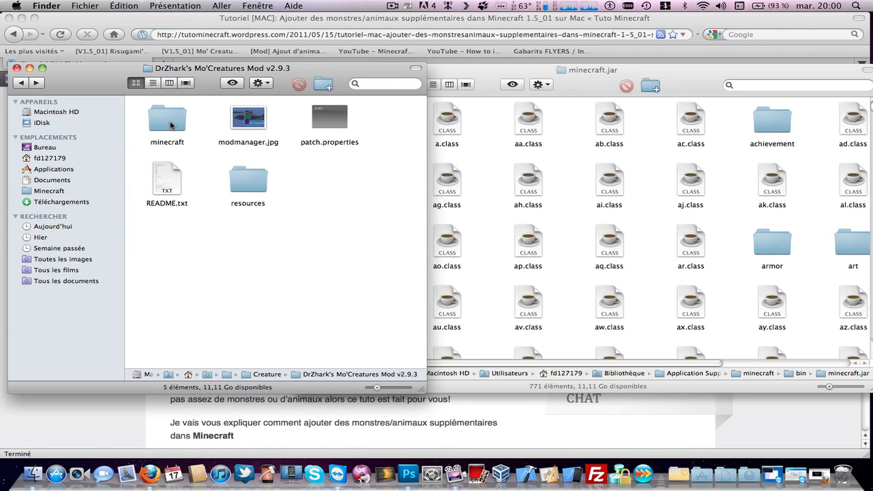
{"action": "double_click", "coordinate": [171, 125]}
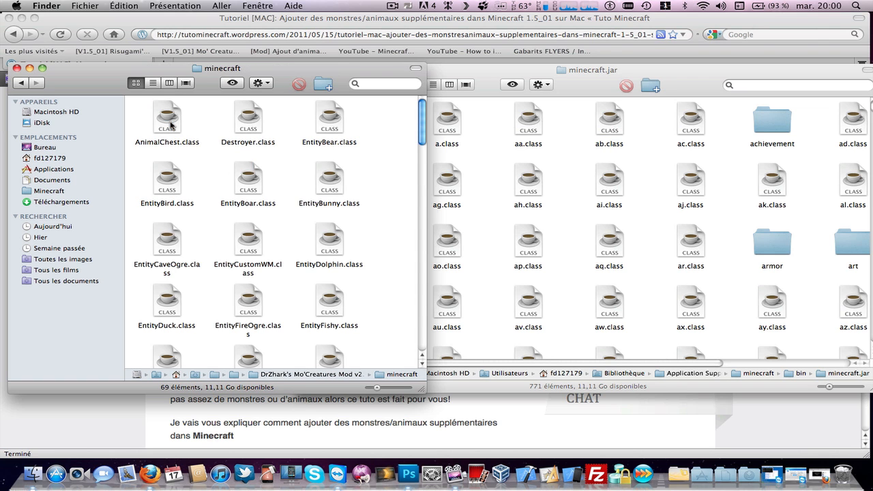
Copy everything except the mob folder from the mod's minecraft folder into minecraft.jar, replacing existing files.
{"action": "left_click_drag", "start_coordinate": [141, 114], "coordinate": [338, 356]}
{"action": "scroll", "coordinate": [318, 327], "scroll_direction": "up", "scroll_amount": 20}
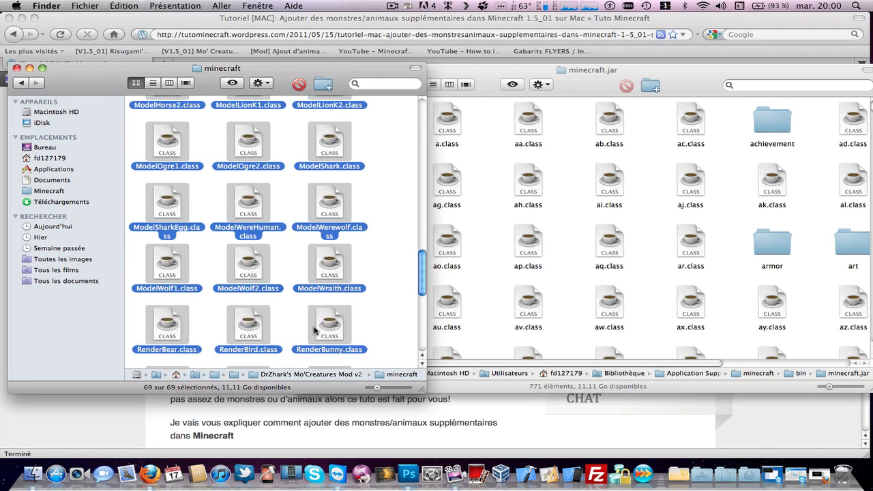
{"action": "left_click", "coordinate": [329, 200], "text": "super"}
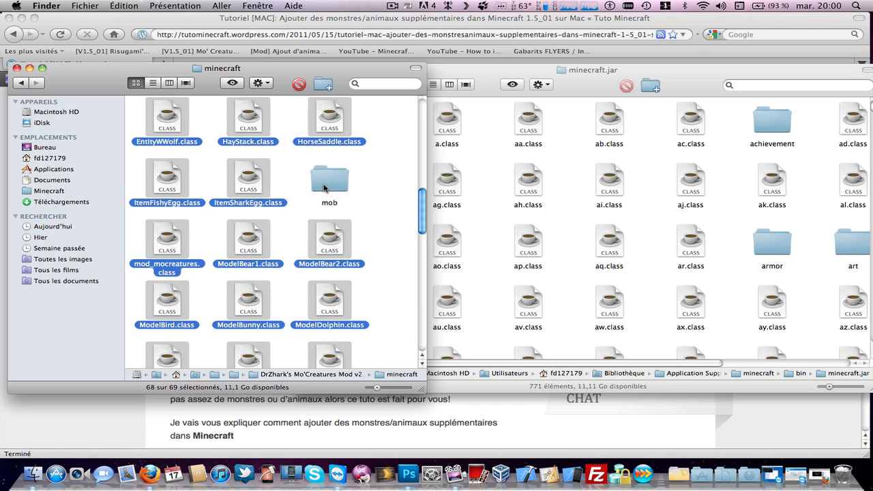
{"action": "key", "text": "super+c"}
{"action": "left_click", "coordinate": [590, 226]}
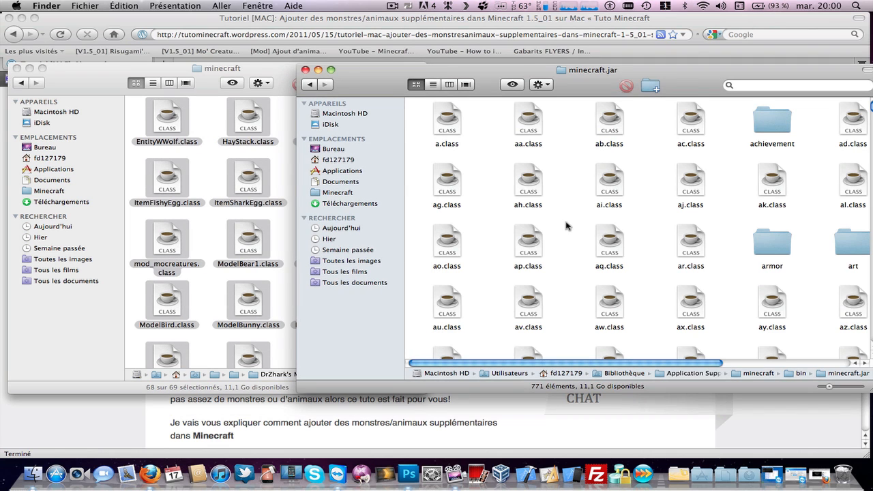
{"action": "key", "text": "super+v"}
{"action": "left_click", "coordinate": [724, 162]}
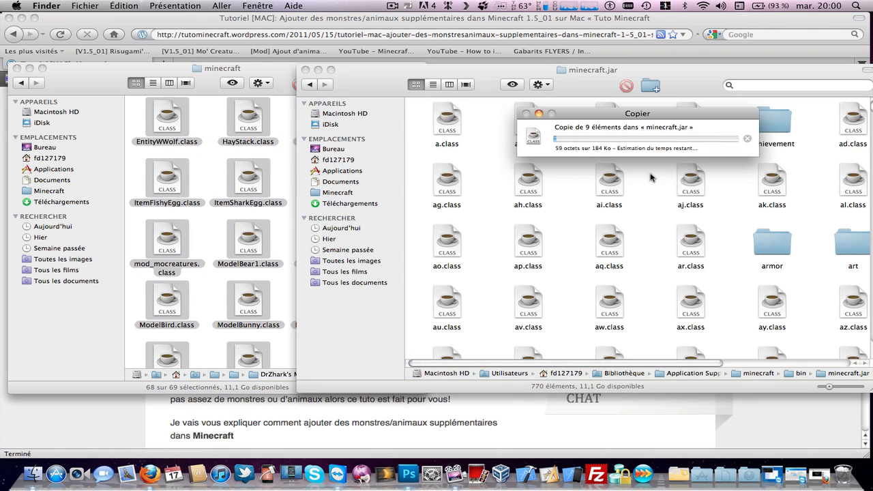
Copy all the images from the mod's mob folder into the mob folder of minecraft.jar.
{"action": "left_click", "coordinate": [284, 187]}
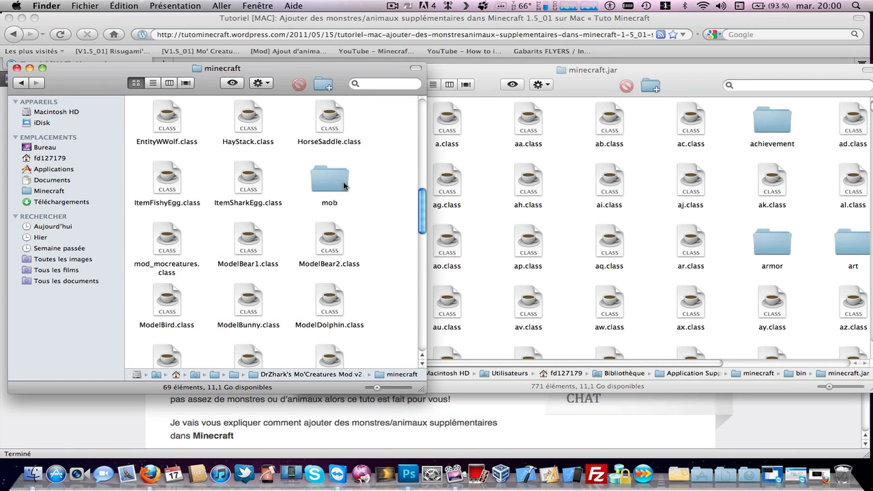
{"action": "double_click", "coordinate": [335, 183]}
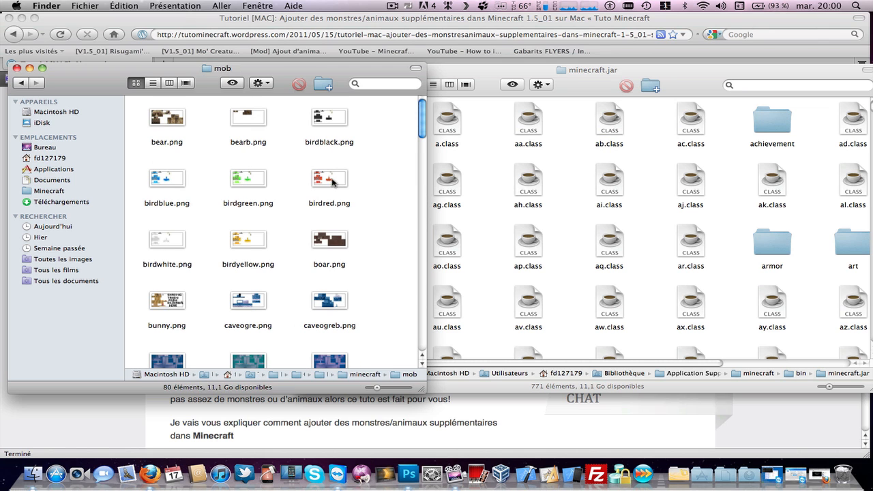
{"action": "key", "text": "super+a"}
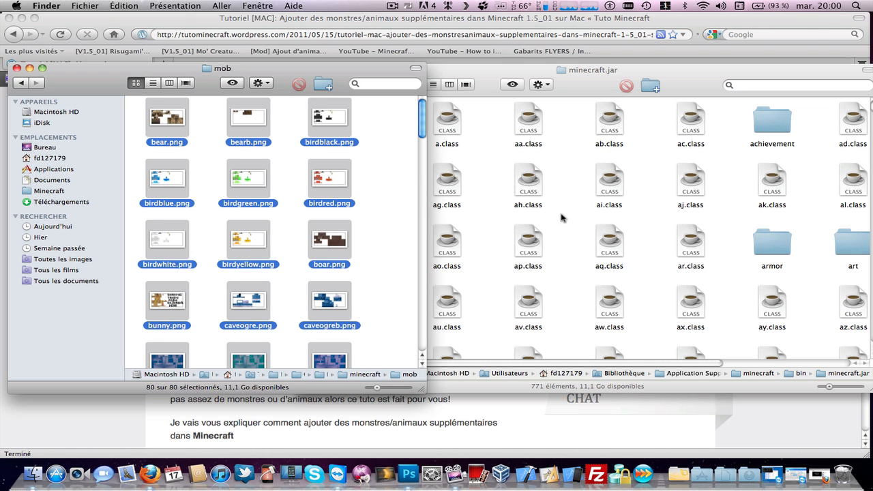
{"action": "left_click", "coordinate": [526, 245]}
{"action": "type", "text": "mob"}
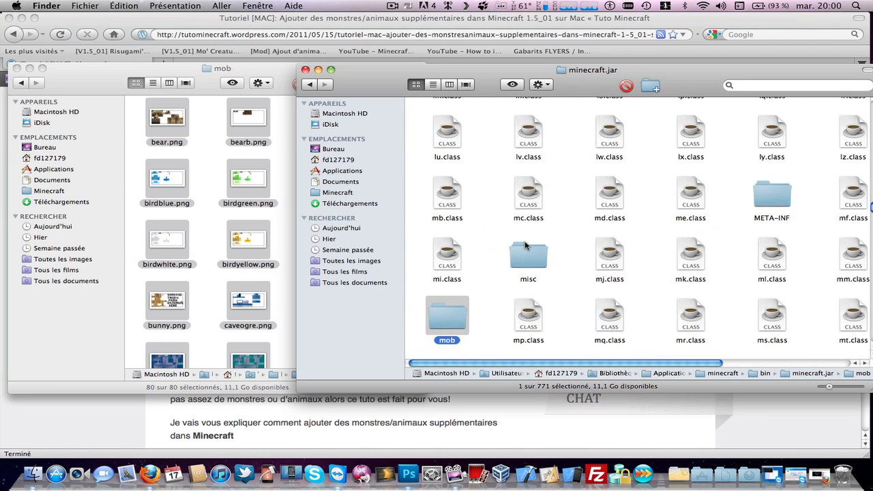
{"action": "double_click", "coordinate": [447, 318]}
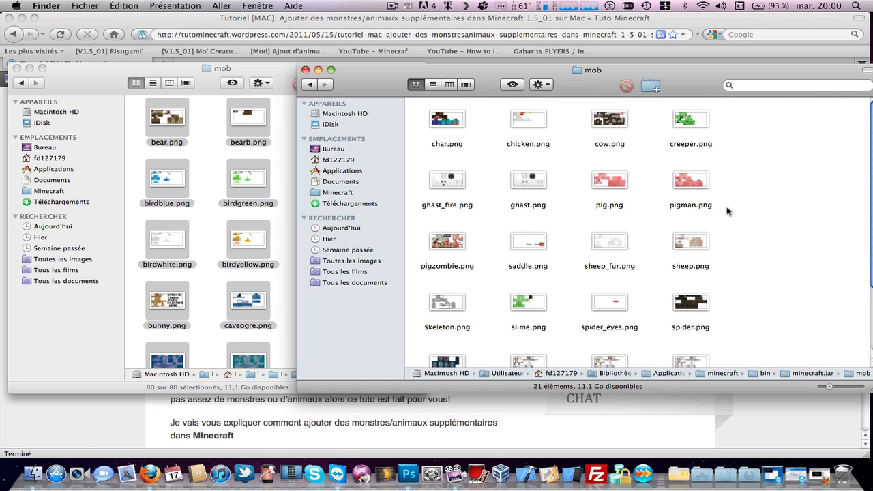
{"action": "key", "text": "super+v"}
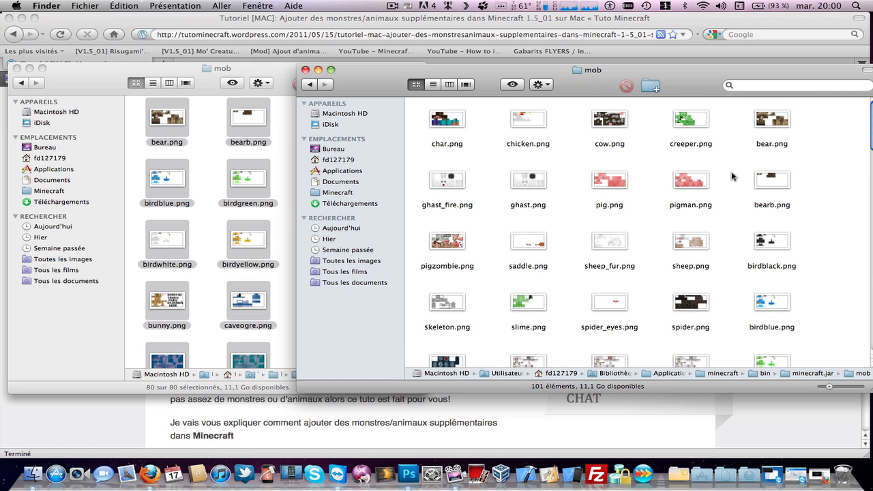
Preview the bear.png, birdblack.png and duck.png textures in minecraft.jar's mob folder with Quick Look, and leave the folder.
{"action": "left_click", "coordinate": [773, 127]}
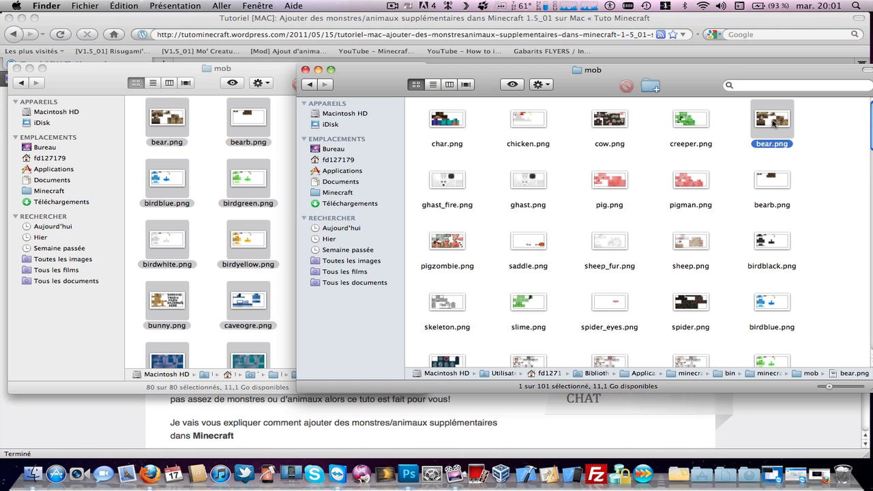
{"action": "key", "text": "space"}
{"action": "key", "text": "space"}
{"action": "left_click", "coordinate": [775, 244]}
{"action": "key", "text": "space"}
{"action": "key", "text": "space"}
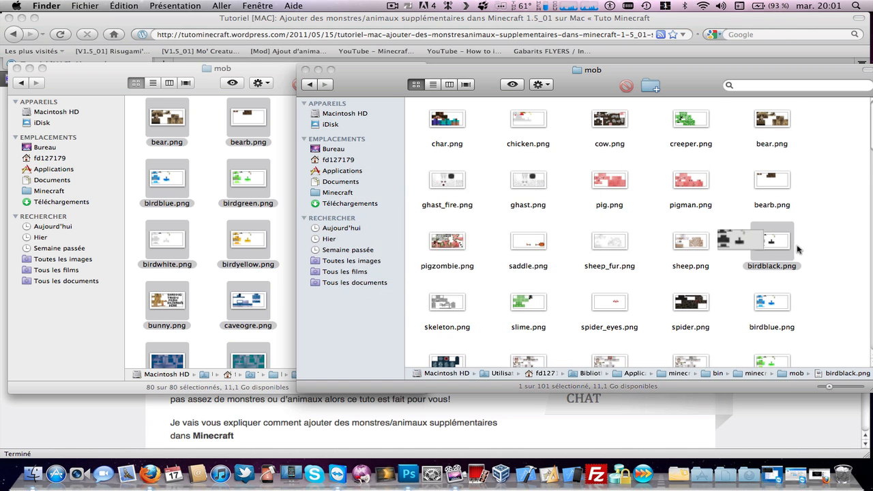
{"action": "scroll", "coordinate": [790, 248], "scroll_direction": "down", "scroll_amount": 10}
{"action": "left_click", "coordinate": [793, 248]}
{"action": "key", "text": "space"}
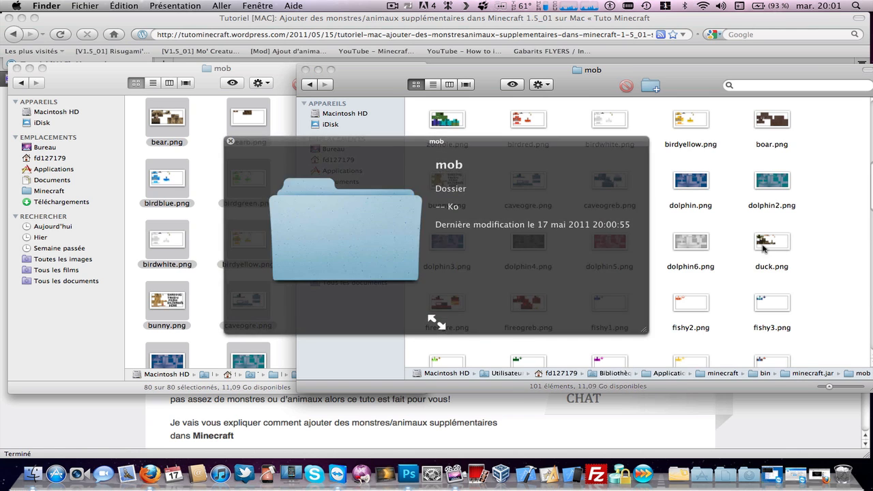
{"action": "left_click", "coordinate": [766, 244]}
{"action": "key", "text": "space"}
{"action": "key", "text": "space"}
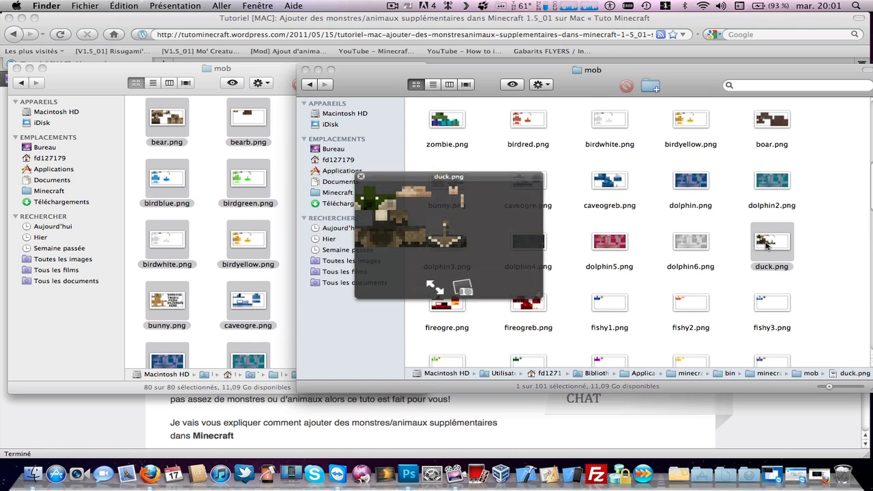
{"action": "key", "text": "space"}
{"action": "left_click", "coordinate": [481, 186]}
{"action": "left_click", "coordinate": [310, 84]}
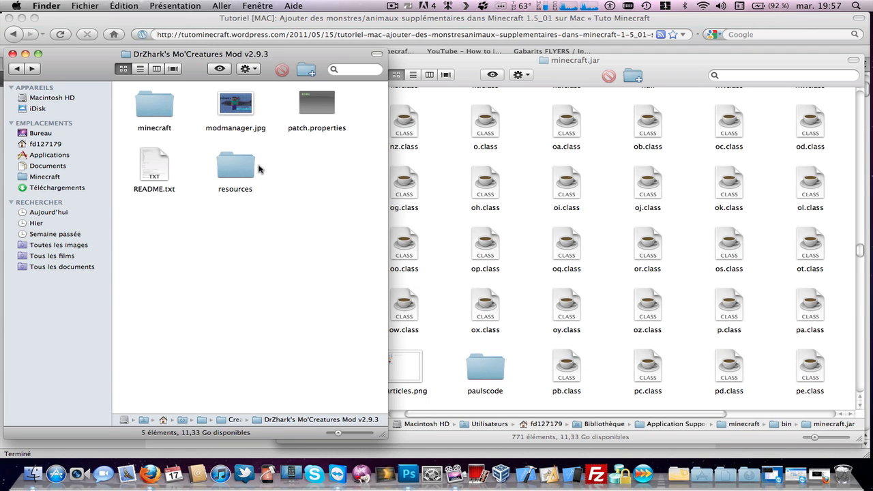
Open resources > mod > sound in the Mo'Creatures mod folder and look through its sound files.
{"action": "left_click", "coordinate": [250, 170]}
{"action": "double_click", "coordinate": [249, 170]}
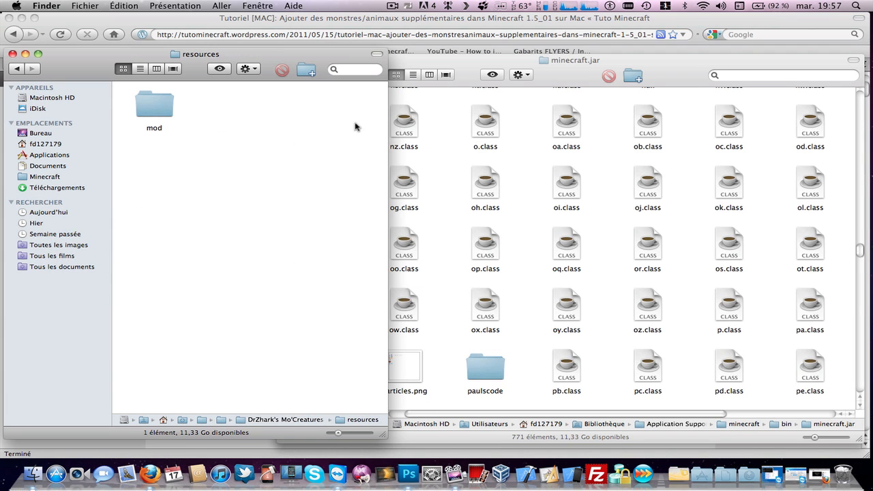
{"action": "double_click", "coordinate": [152, 107]}
{"action": "double_click", "coordinate": [151, 106]}
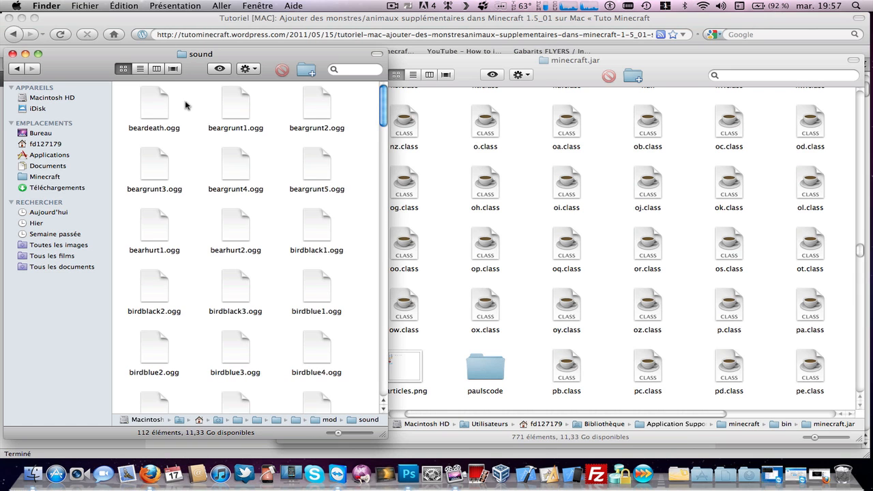
{"action": "scroll", "coordinate": [183, 108], "scroll_direction": "down", "scroll_amount": 10}
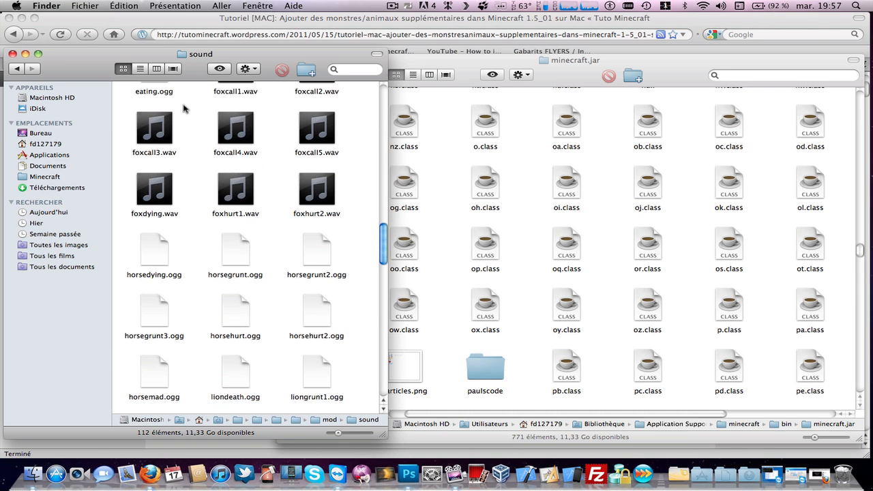
Go back from minecraft.jar to the minecraft folder in the other Finder window and move that window fully into view.
{"action": "left_click", "coordinate": [432, 175]}
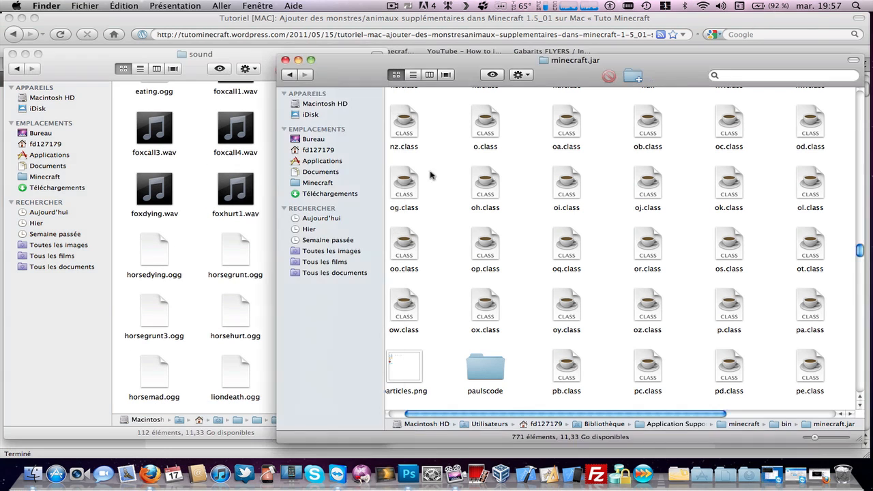
{"action": "left_click", "coordinate": [291, 75]}
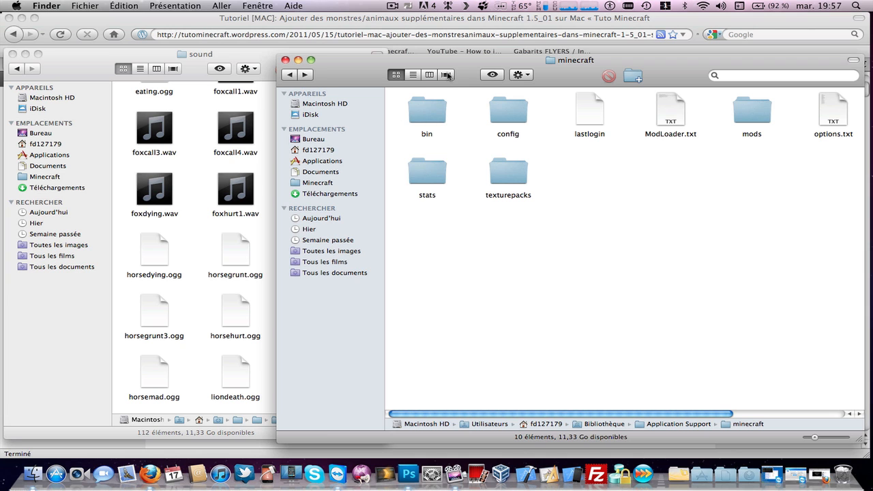
{"action": "left_click_drag", "start_coordinate": [448, 75], "coordinate": [368, 73]}
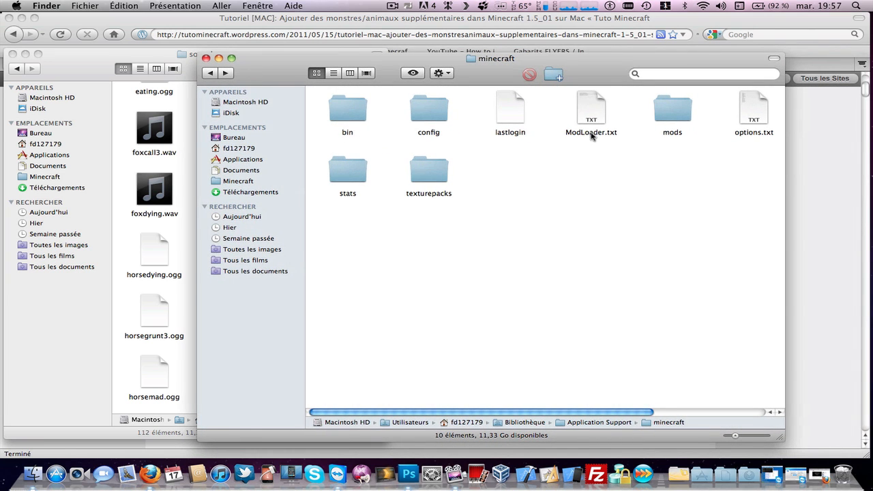
Open resources > mod > sound inside the minecraft folder and move the window so the mod's sound files stay visible beside it.
{"action": "scroll", "coordinate": [648, 170], "scroll_direction": "right", "scroll_amount": 3}
{"action": "double_click", "coordinate": [672, 115]}
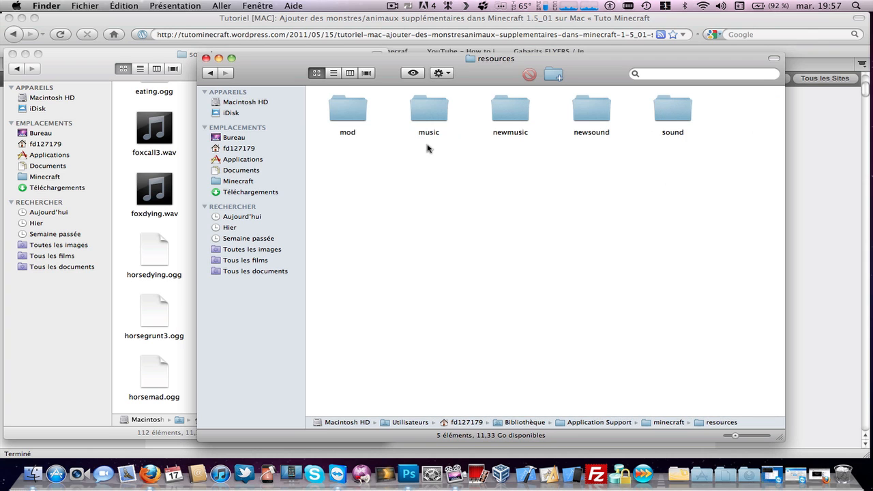
{"action": "double_click", "coordinate": [349, 110]}
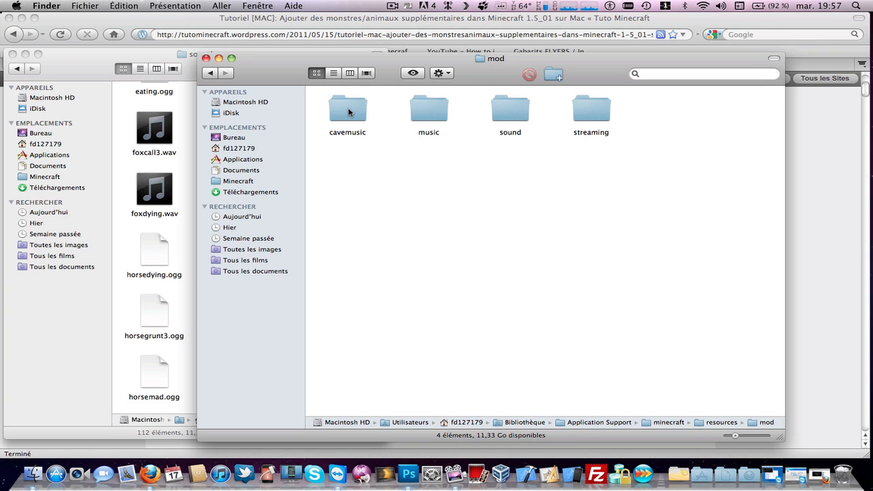
{"action": "double_click", "coordinate": [509, 106]}
{"action": "left_click_drag", "start_coordinate": [481, 71], "coordinate": [550, 73]}
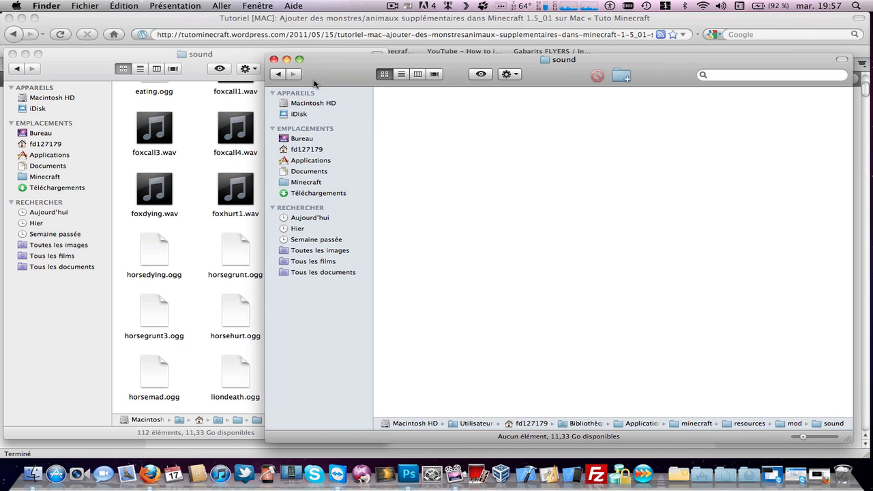
Copy all the files from the mod's sound folder into minecraft's empty resources/mod/sound folder, look them over, and close the source window.
{"action": "left_click", "coordinate": [238, 56]}
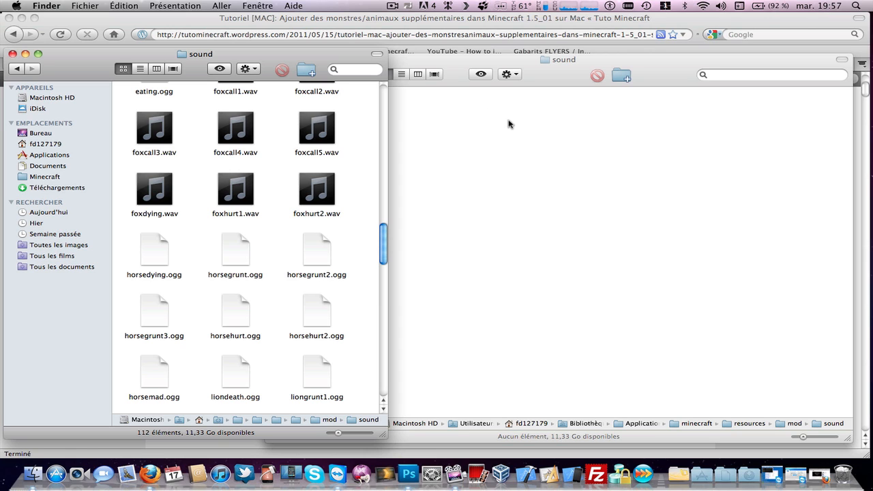
{"action": "key", "text": "super+a"}
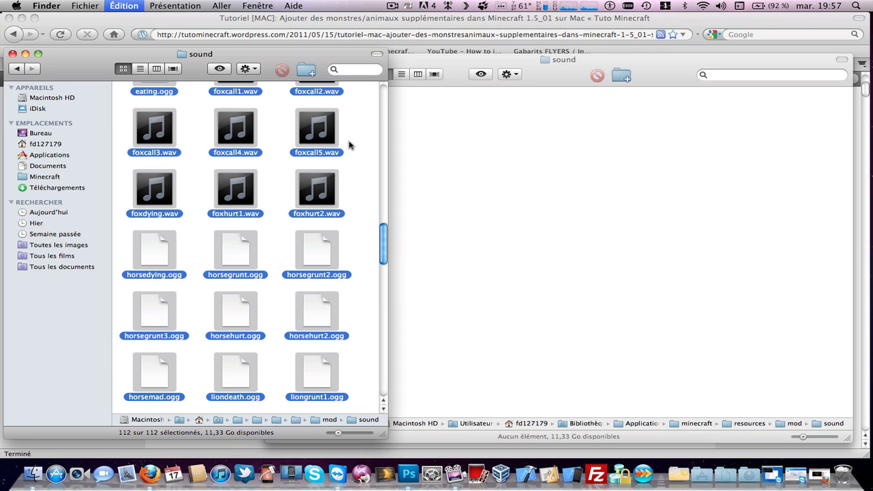
{"action": "left_click", "coordinate": [441, 140]}
{"action": "key", "text": "super+v"}
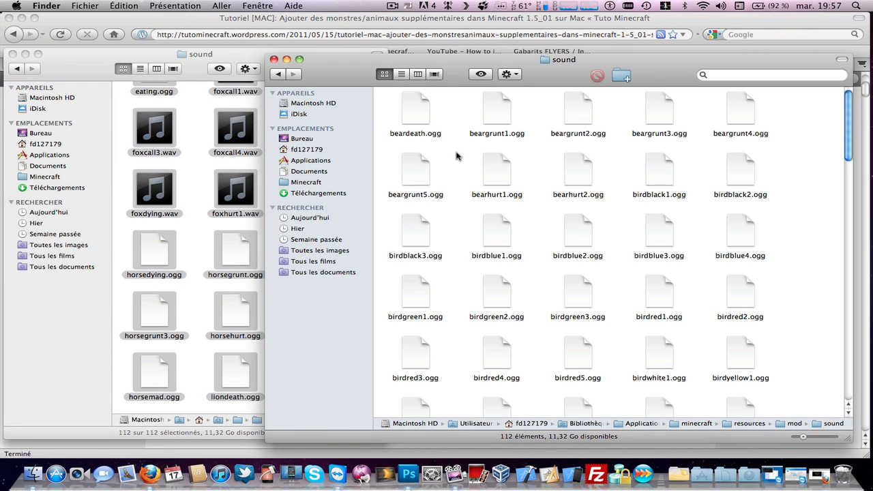
{"action": "scroll", "coordinate": [461, 153], "scroll_direction": "down", "scroll_amount": 10}
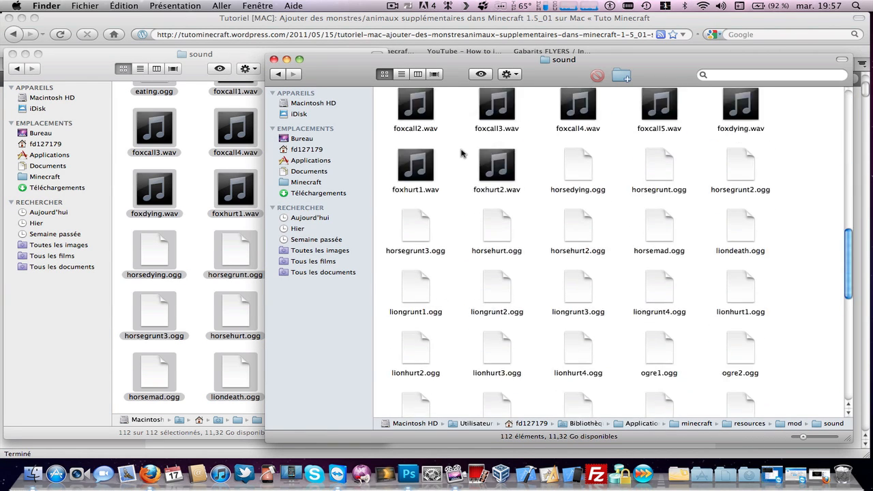
{"action": "scroll", "coordinate": [445, 144], "scroll_direction": "up", "scroll_amount": 10}
{"action": "left_click", "coordinate": [126, 69]}
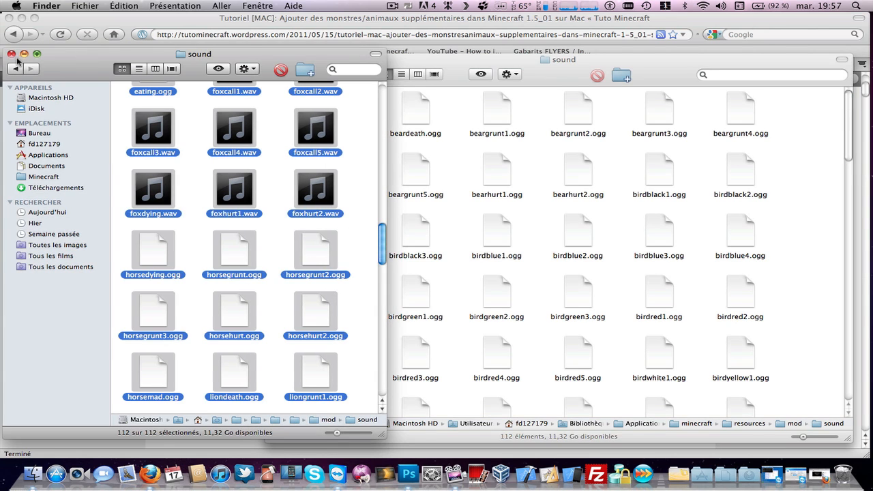
{"action": "left_click", "coordinate": [11, 53]}
Launch MinecraftSP.app from Minecraft > Minecraft! > Mac OS X and enter the game with the prefilled username.
{"action": "left_click", "coordinate": [304, 183]}
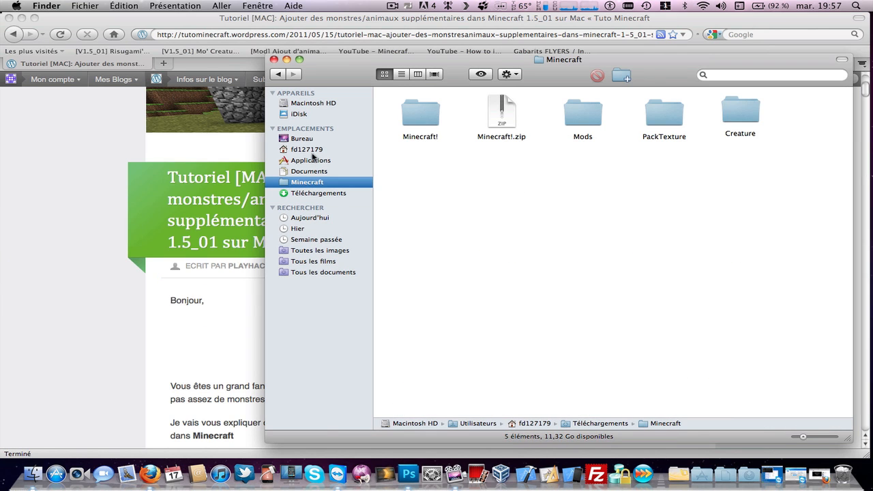
{"action": "double_click", "coordinate": [415, 109]}
{"action": "left_click", "coordinate": [491, 116]}
{"action": "double_click", "coordinate": [491, 116]}
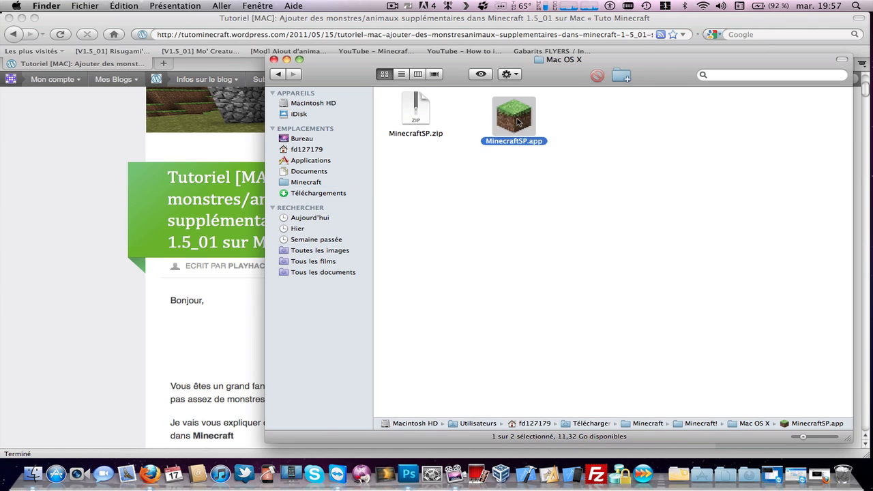
{"action": "double_click", "coordinate": [510, 117]}
{"action": "left_click_drag", "start_coordinate": [446, 67], "coordinate": [279, 56]}
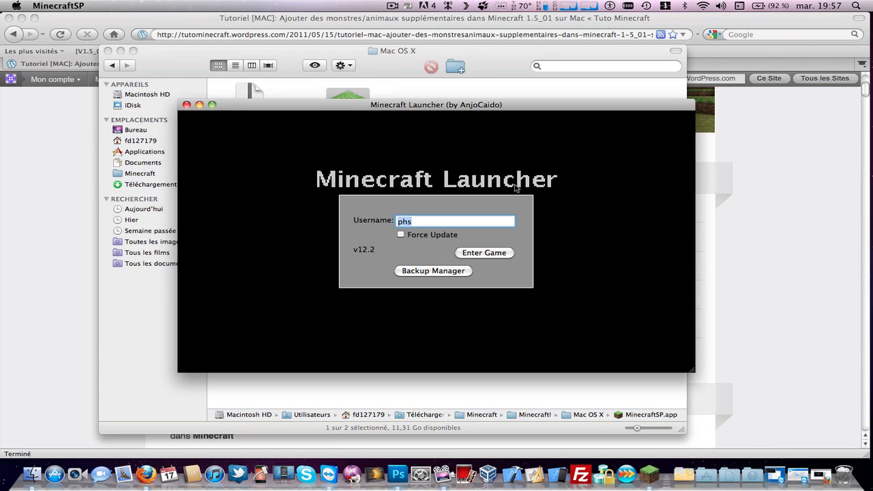
{"action": "left_click", "coordinate": [492, 252]}
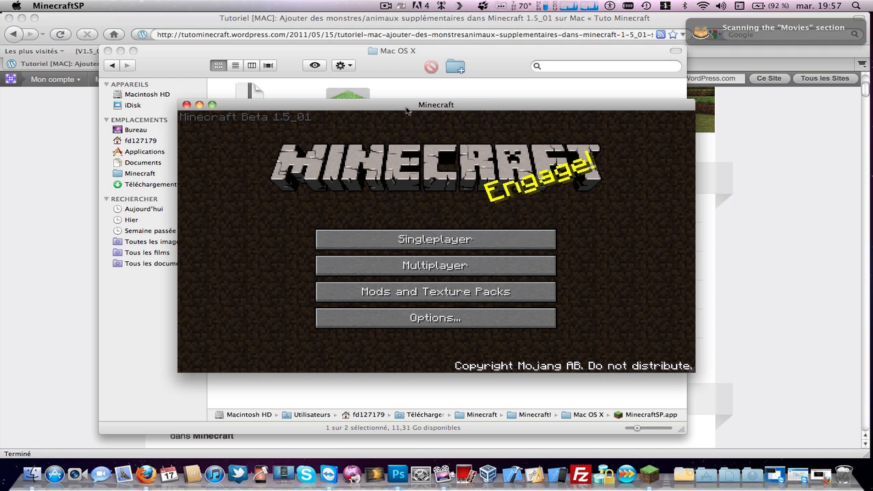
Create a new single-player world named "TTMC MONSTERS" with the seed left blank, and enlarge the game window to fill the screen.
{"action": "left_click_drag", "start_coordinate": [425, 105], "coordinate": [376, 100]}
{"action": "left_click", "coordinate": [393, 240]}
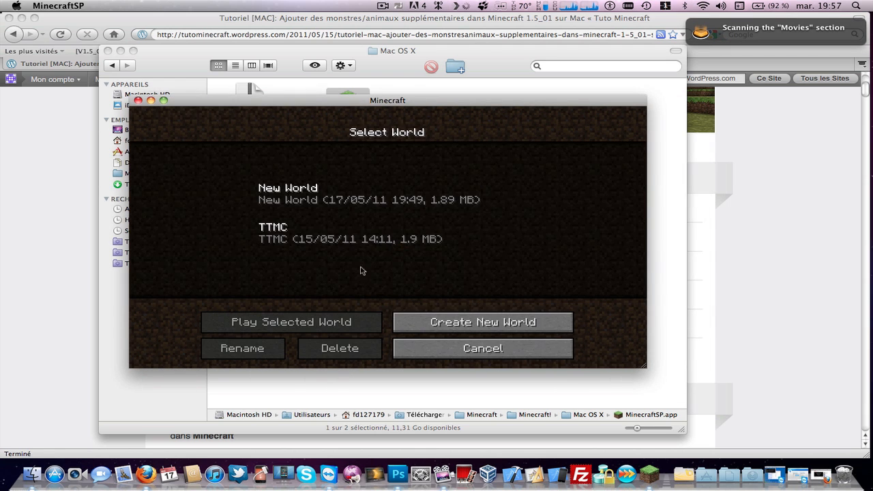
{"action": "left_click", "coordinate": [464, 323]}
{"action": "key", "text": "BackSpace"}
{"action": "key", "text": "BackSpace"}
{"action": "key", "text": "BackSpace"}
{"action": "key", "text": "BackSpace"}
{"action": "key", "text": "BackSpace"}
{"action": "key", "text": "BackSpace"}
{"action": "key", "text": "BackSpace"}
{"action": "key", "text": "BackSpace"}
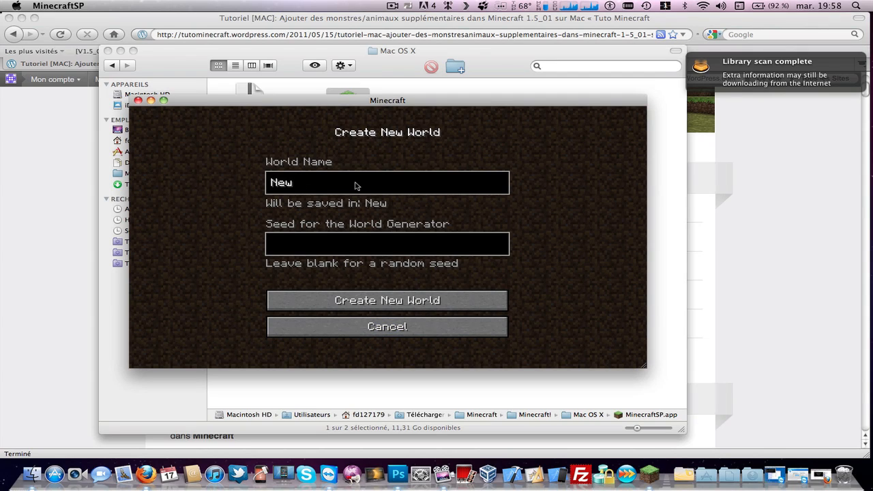
{"action": "key", "text": "BackSpace"}
{"action": "type", "text": "TTMC MONSTERS"}
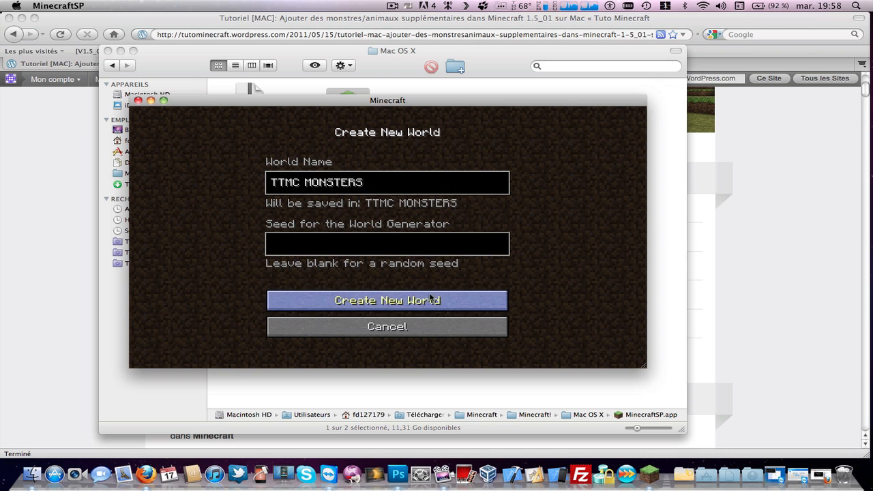
{"action": "left_click", "coordinate": [431, 296]}
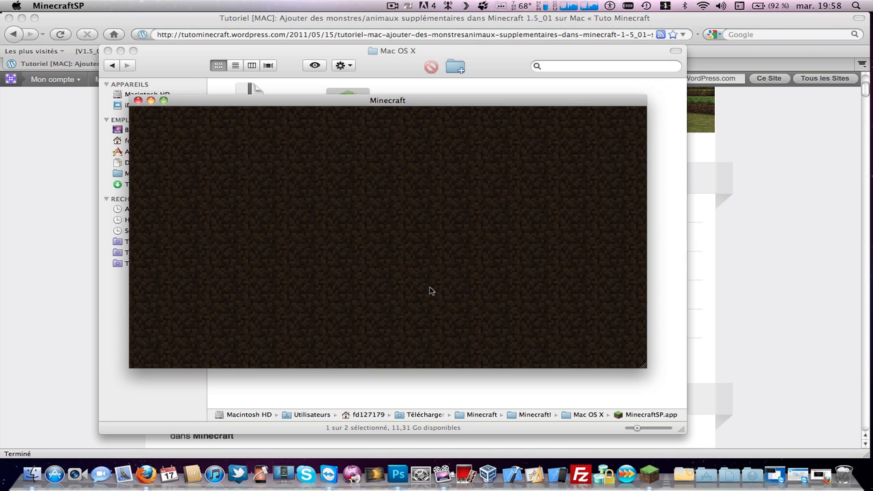
{"action": "left_click", "coordinate": [163, 101]}
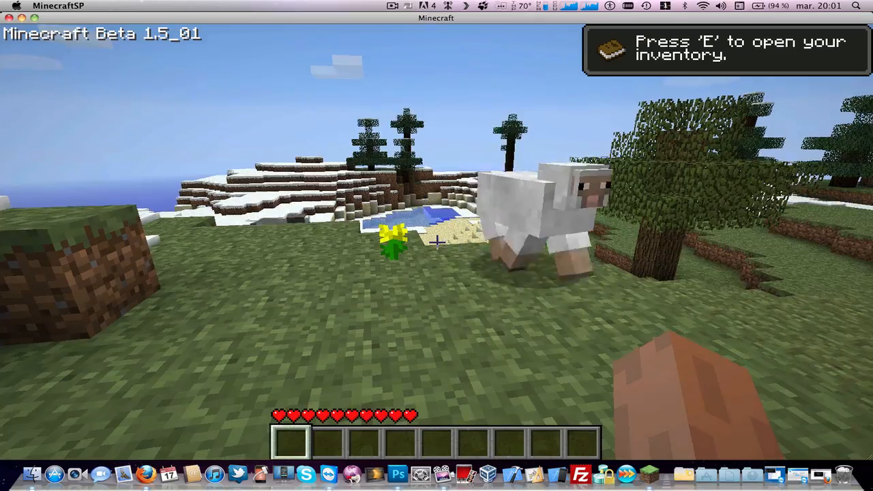
Walk from the snowy edge across the grassland to look at the small black birds near the holes in the ground.
{"action": "key", "text": "w"}
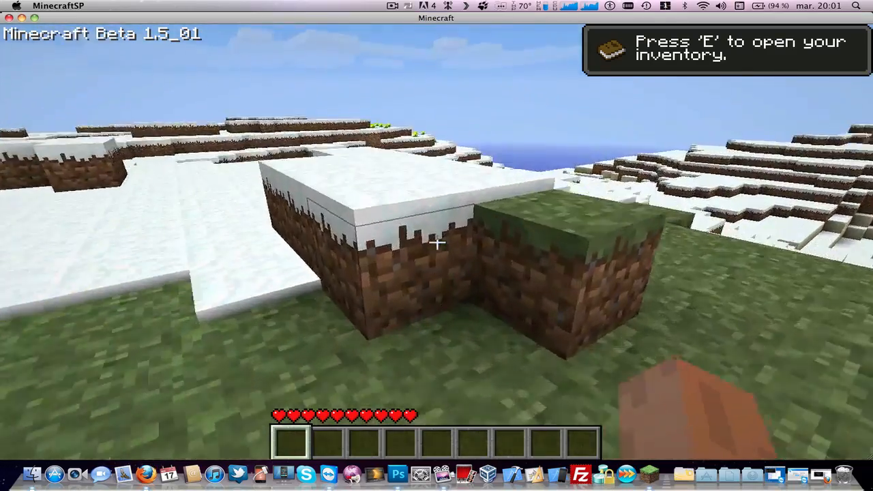
{"action": "key", "text": "w"}
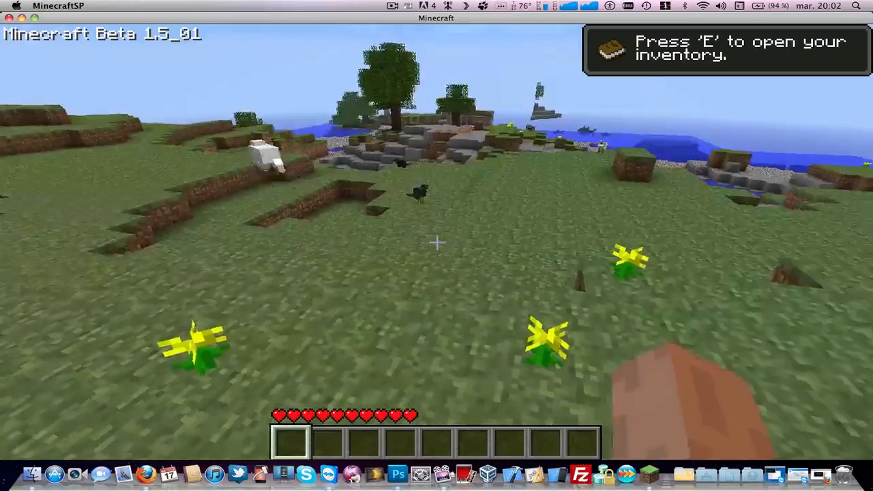
{"action": "key", "text": "w"}
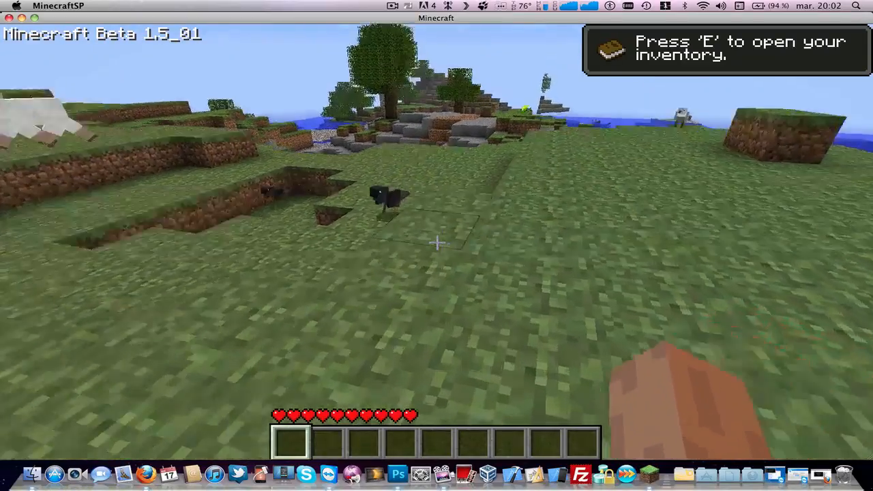
{"action": "key", "text": "w"}
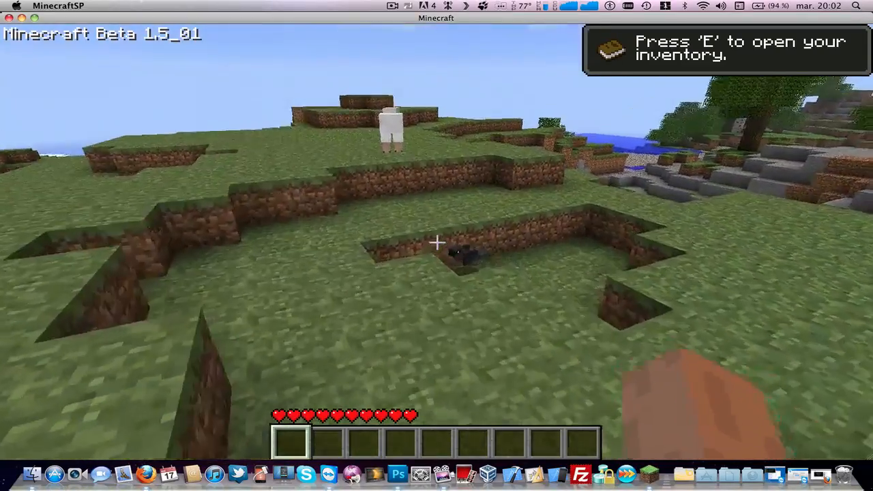
{"action": "key", "text": "w"}
{"action": "key", "text": "space"}
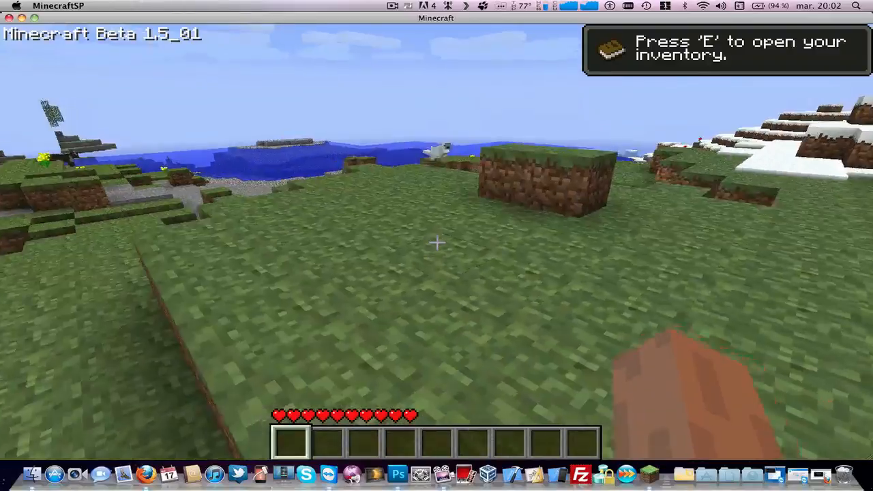
Walk down the grassy slope and along the stone shore toward the cow, looking for more animals.
{"action": "key", "text": "w"}
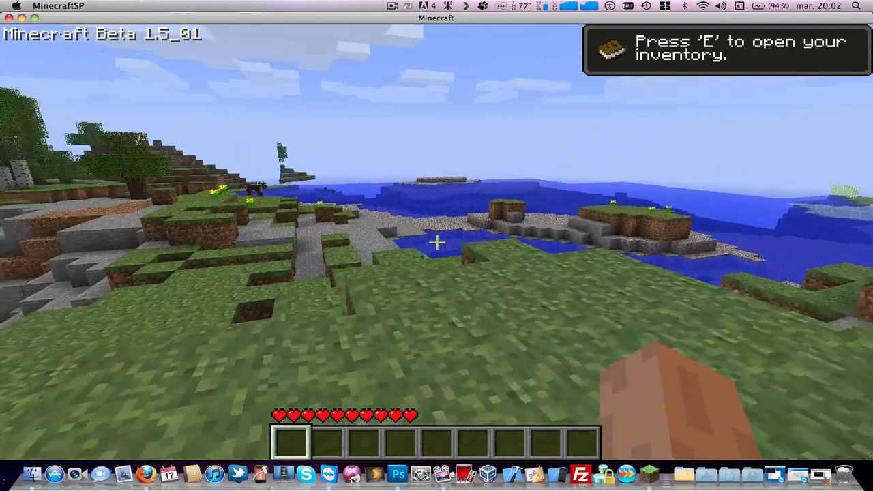
{"action": "key", "text": "w"}
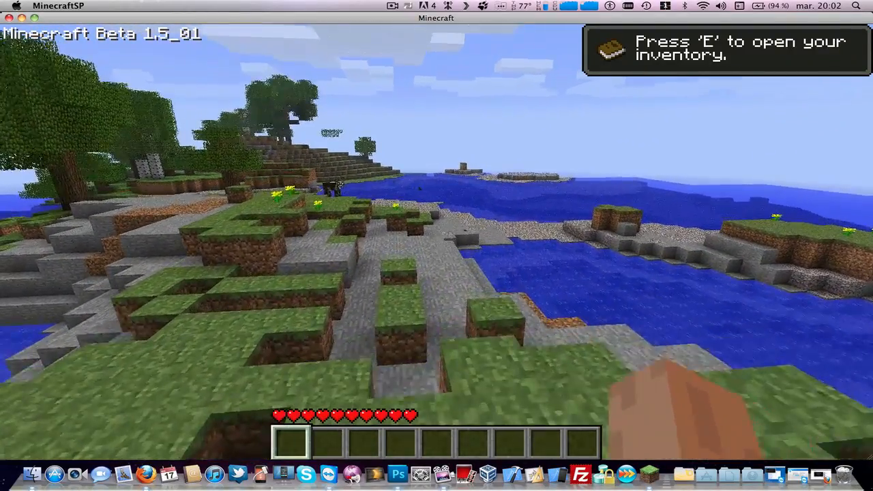
{"action": "key", "text": "w"}
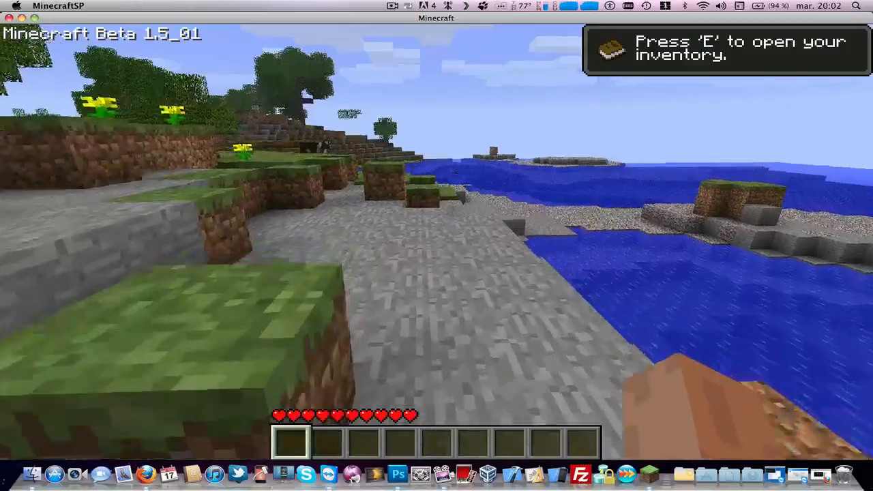
{"action": "key", "text": "w"}
{"action": "key", "text": "space"}
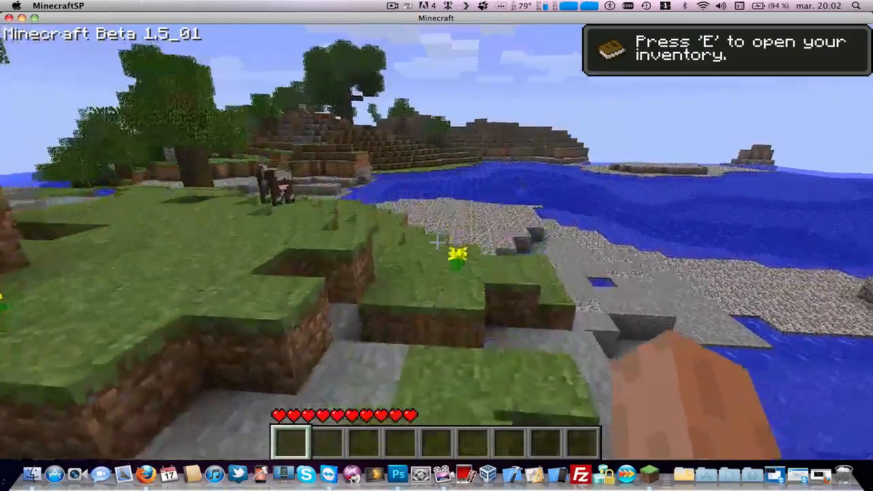
{"action": "key", "text": "w"}
{"action": "key", "text": "space"}
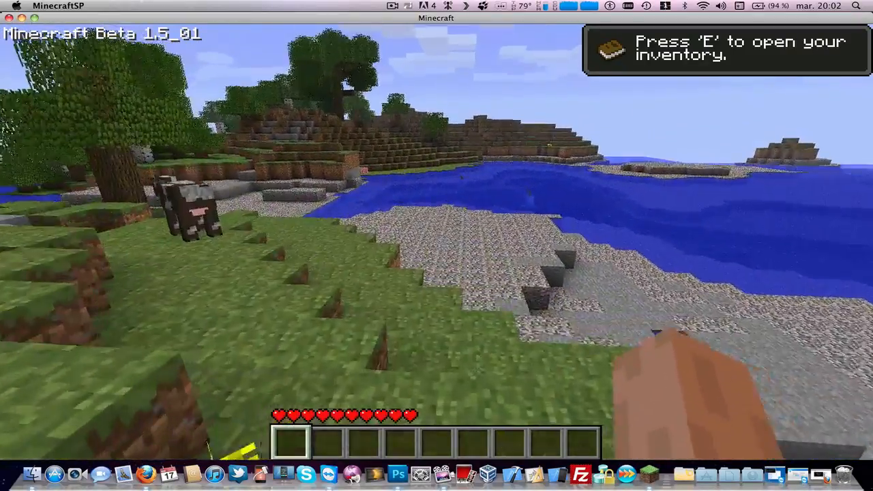
Cross the gravel beach to the water's edge and examine the fins of the creatures swimming in the sea.
{"action": "key", "text": "w"}
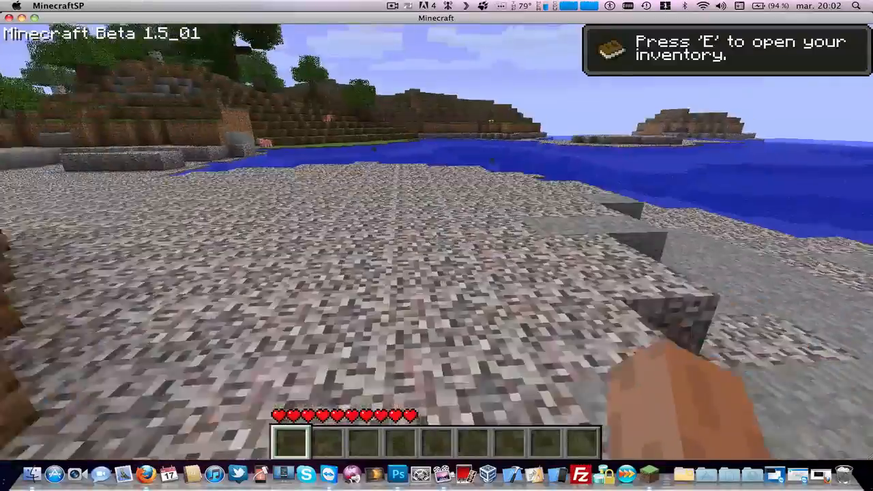
{"action": "key", "text": "w"}
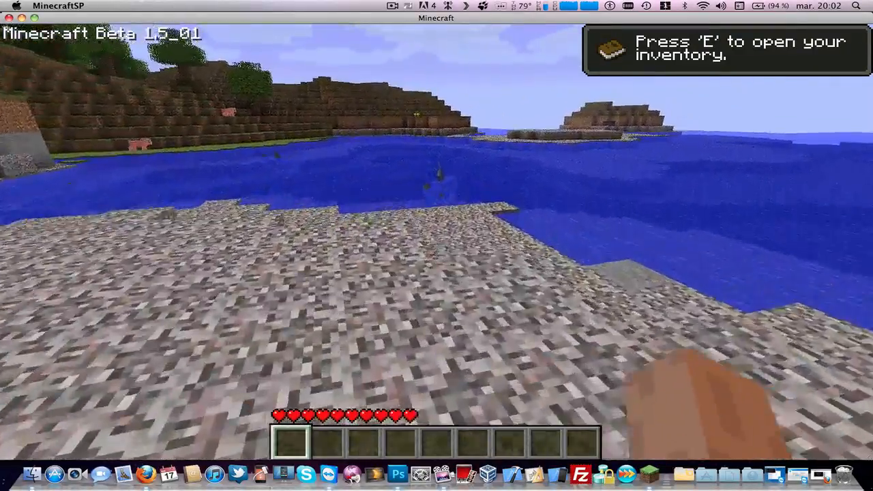
{"action": "key", "text": "w"}
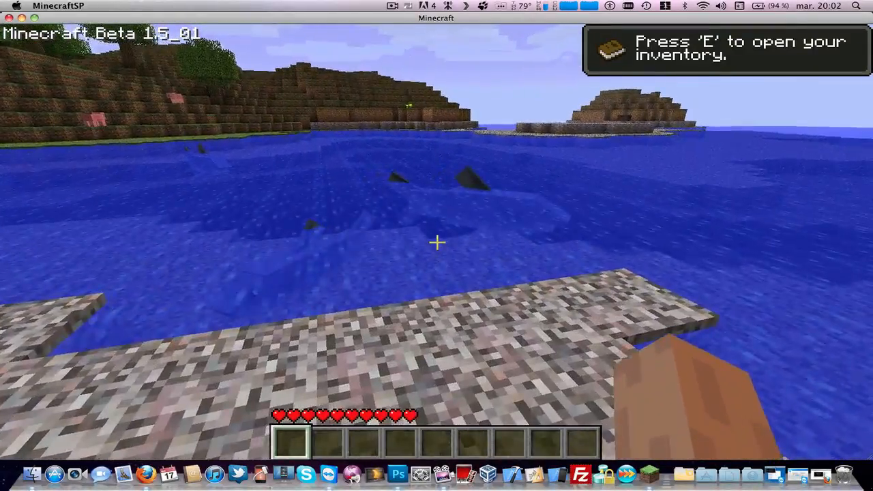
{"action": "key", "text": "w"}
{"action": "key", "text": "w"}
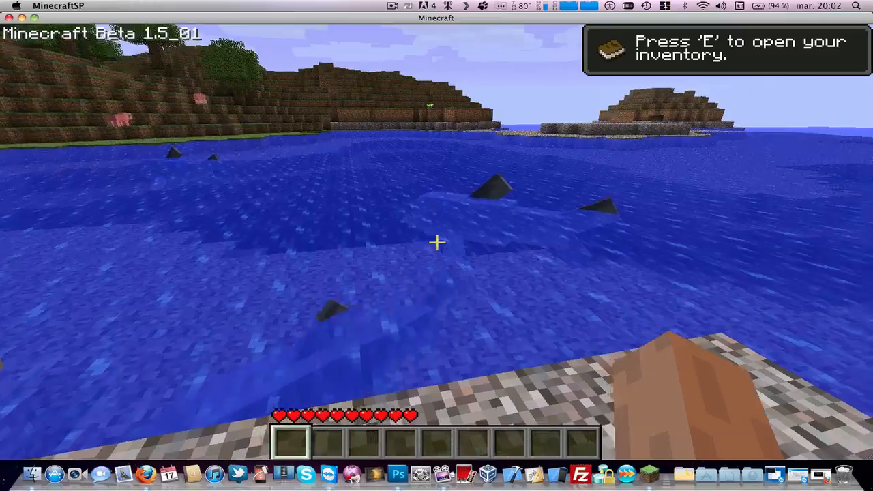
{"action": "key", "text": "w"}
Fight the brown animal attacking on the gravel shore with bare hands, and respawn in the world.
{"action": "mouse_move", "coordinate": [436, 242]}
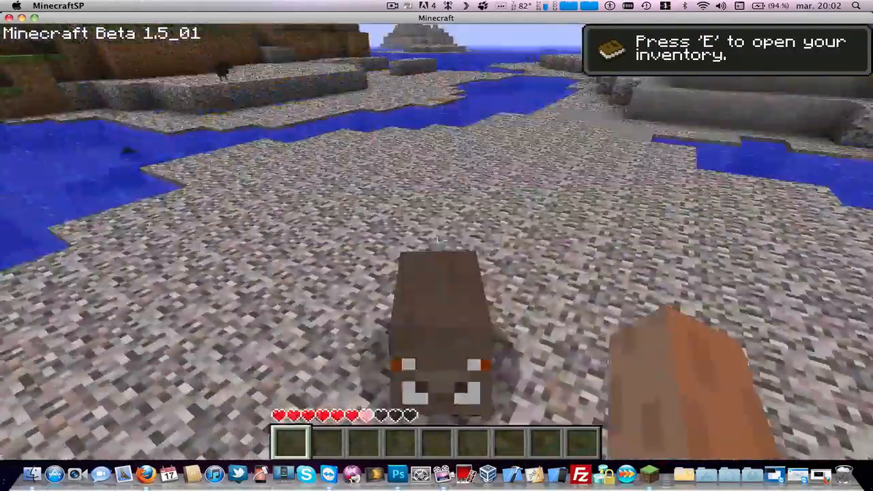
{"action": "left_click", "coordinate": [436, 242]}
{"action": "mouse_move", "coordinate": [436, 242]}
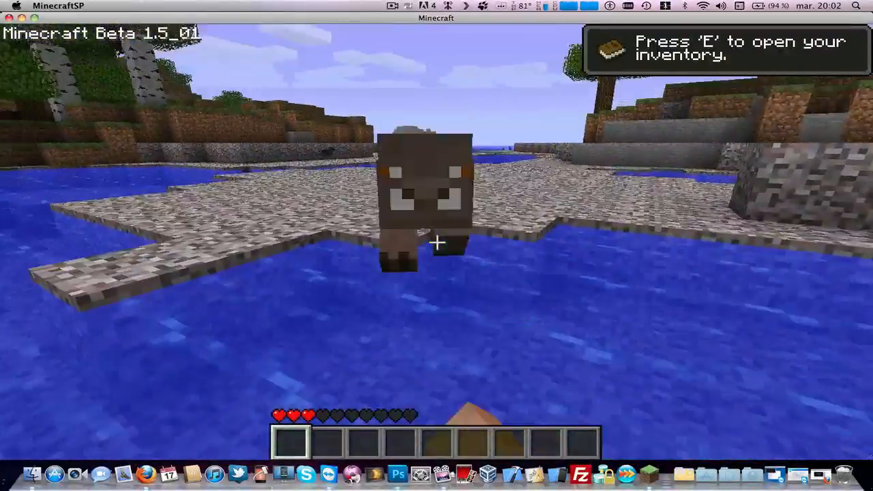
{"action": "left_click", "coordinate": [437, 243]}
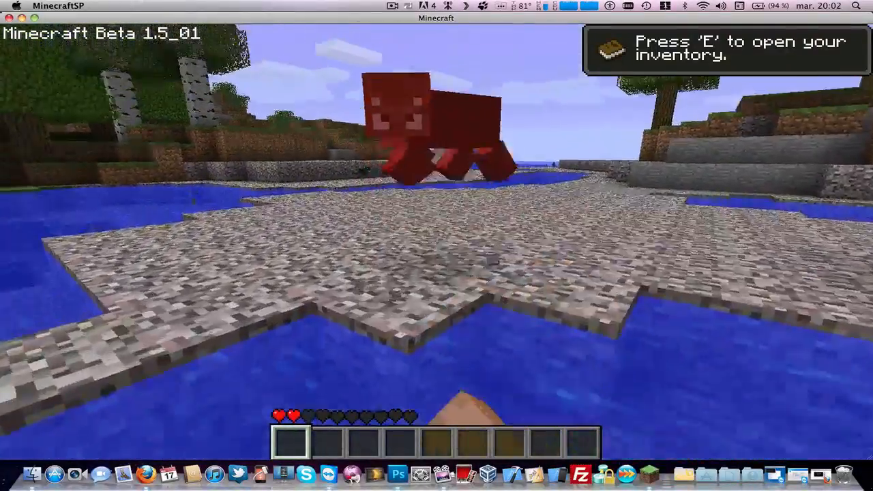
{"action": "left_click", "coordinate": [437, 242]}
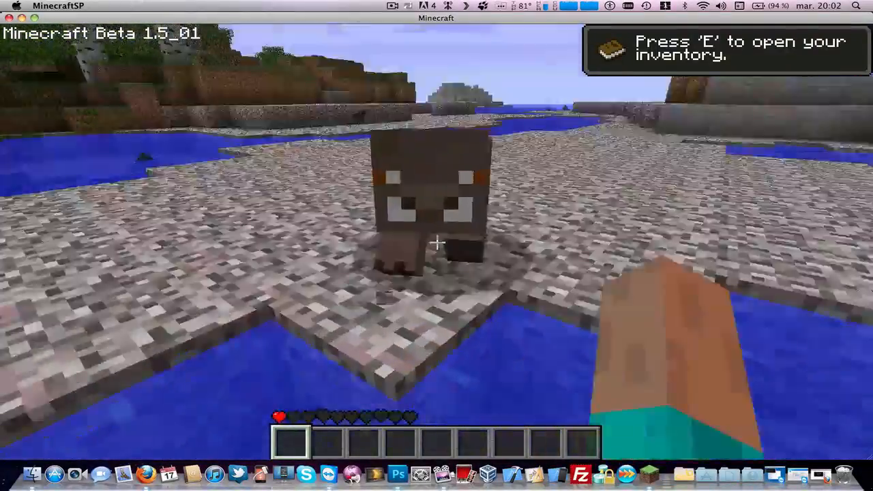
{"action": "left_click", "coordinate": [437, 242]}
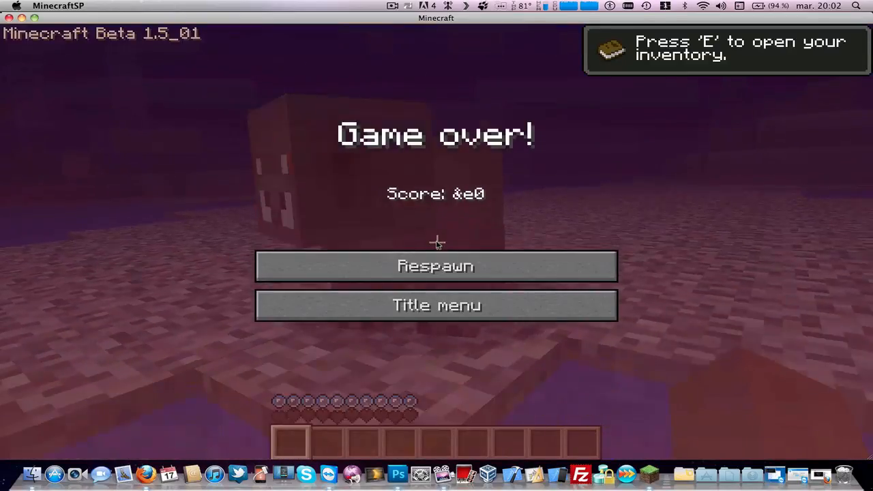
{"action": "left_click", "coordinate": [439, 262]}
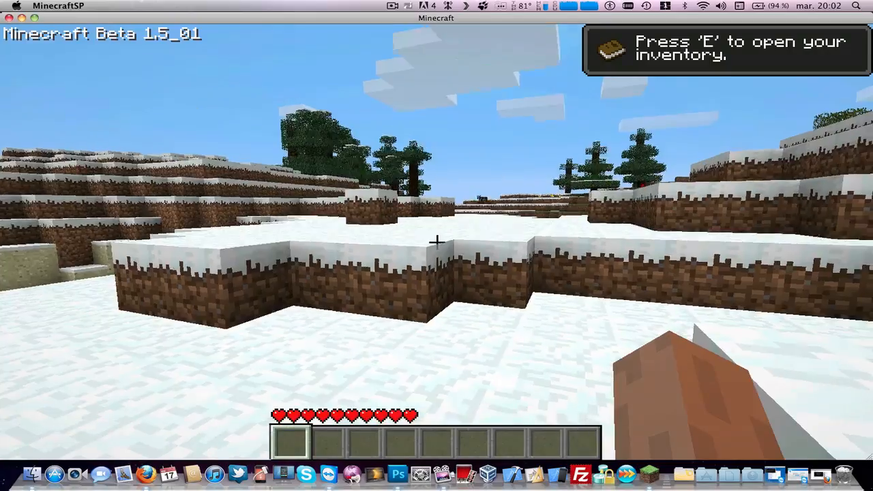
Explore the snowy terraces around the spawn point, looking for new animals on the surrounding ridges.
{"action": "key", "text": "w"}
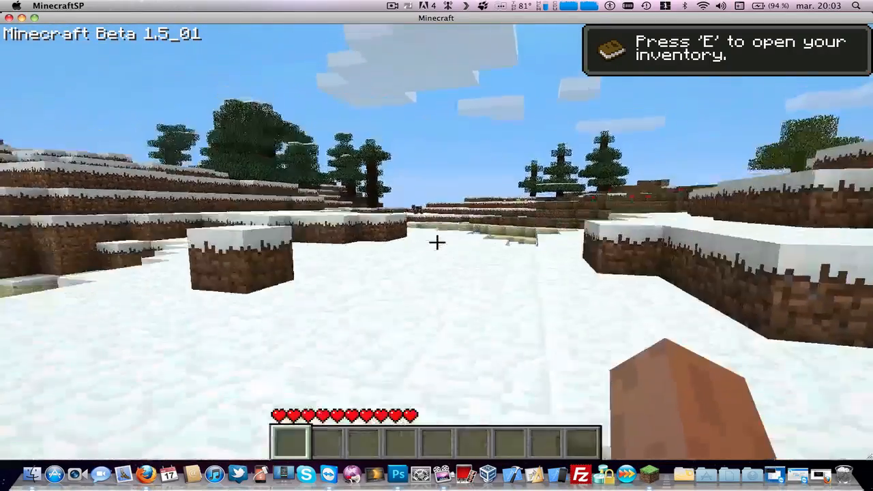
{"action": "key", "text": "w"}
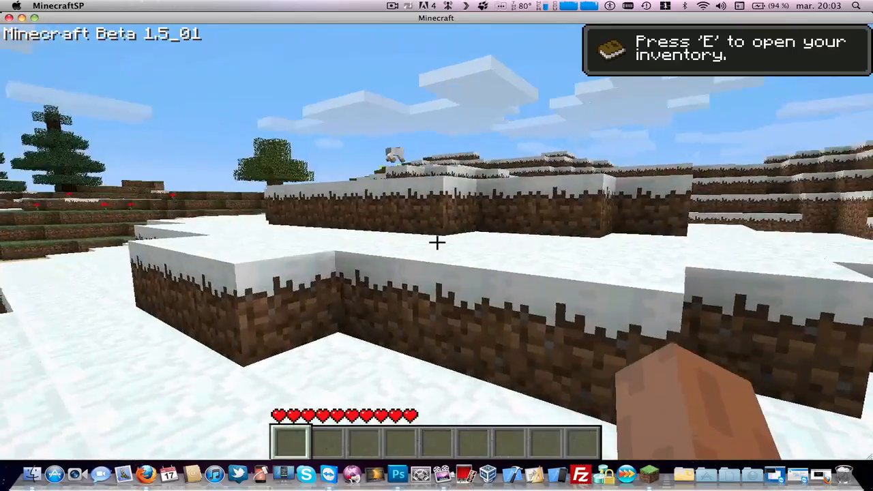
{"action": "key", "text": "w"}
{"action": "key", "text": "w"}
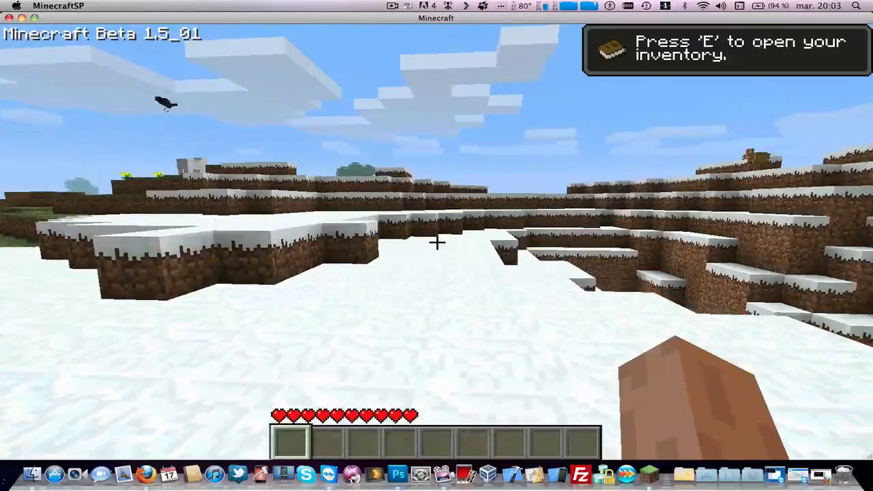
{"action": "key", "text": "w"}
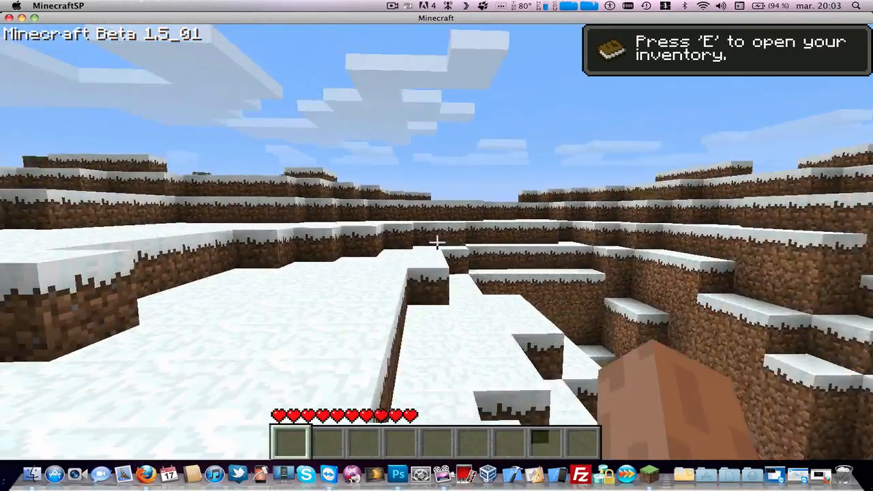
{"action": "key", "text": "w"}
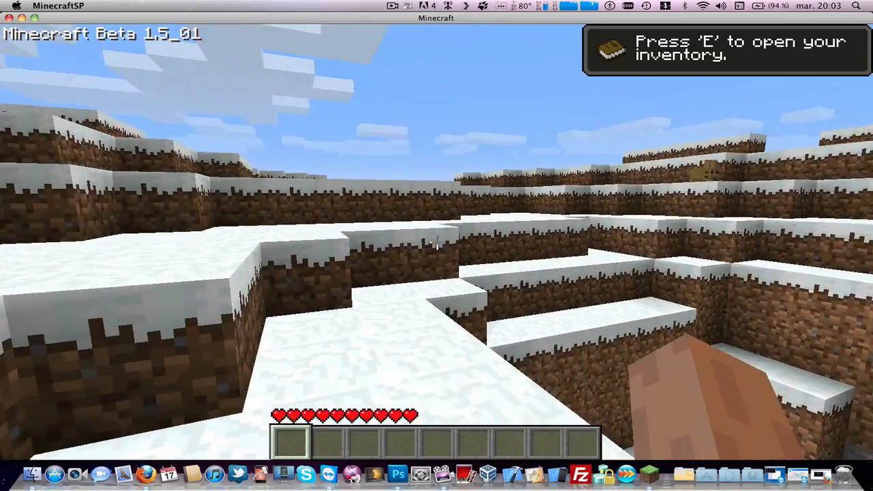
{"action": "key", "text": "w"}
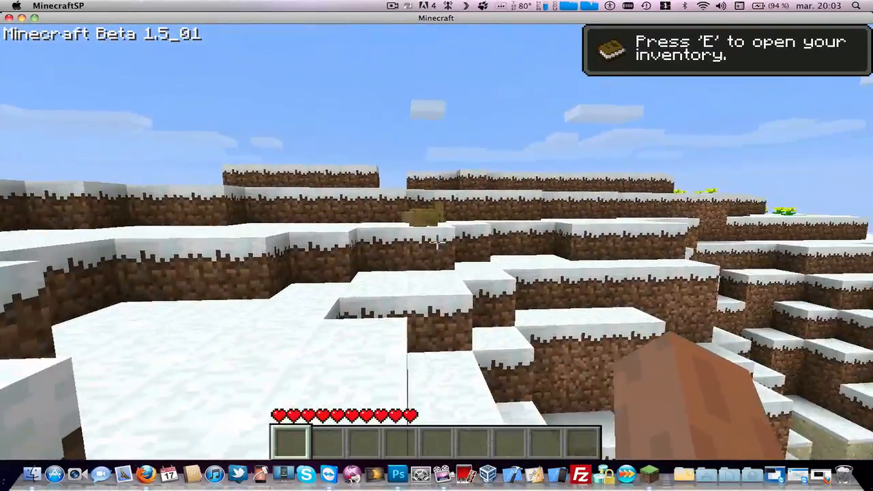
{"action": "key", "text": "w"}
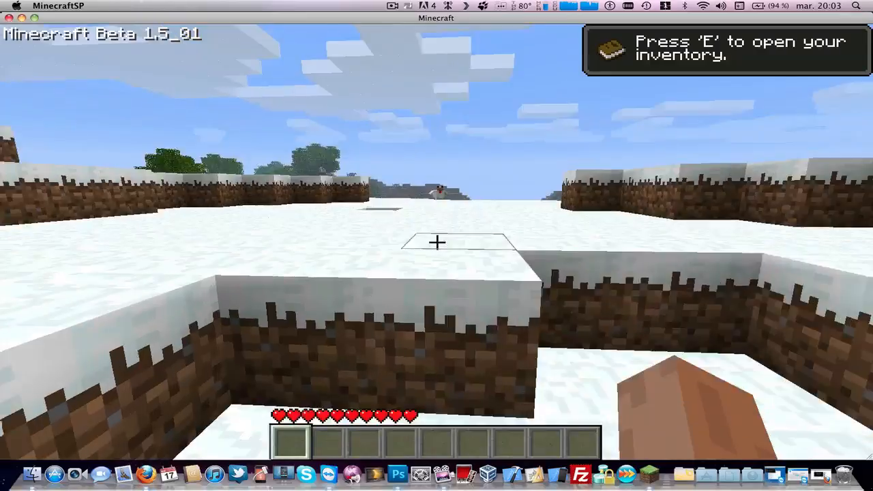
Cross the snow onto the grassland and look at the brown rabbit on the slope above the bay.
{"action": "key", "text": "w"}
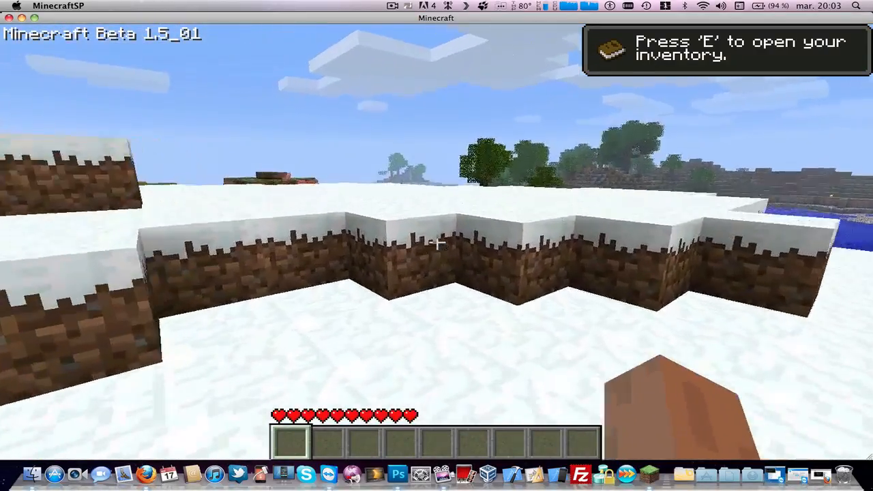
{"action": "key", "text": "w"}
{"action": "key", "text": "space"}
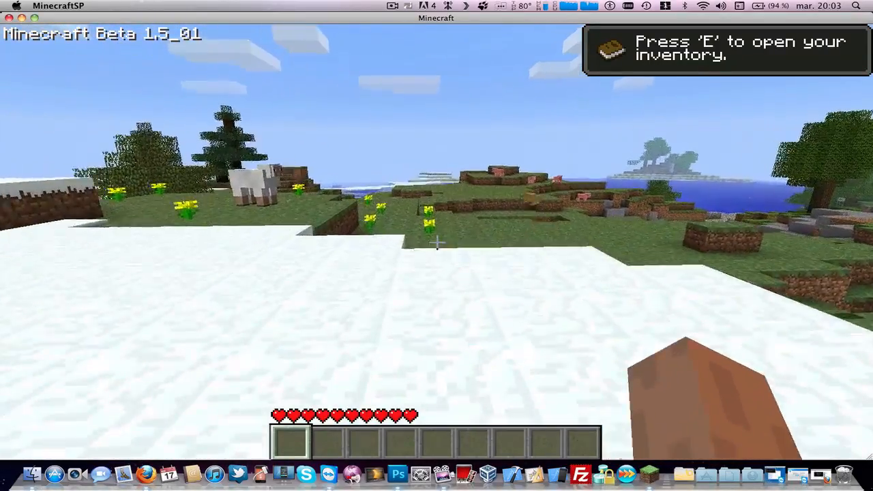
{"action": "key", "text": "w"}
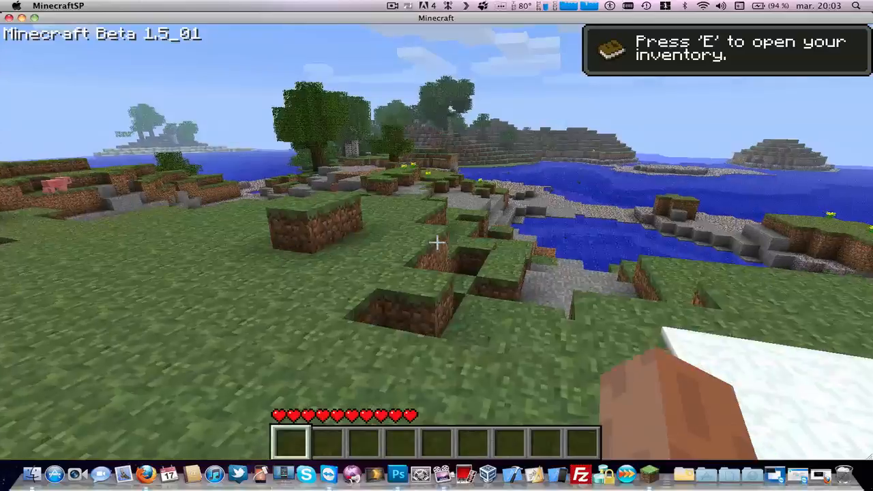
{"action": "key", "text": "w"}
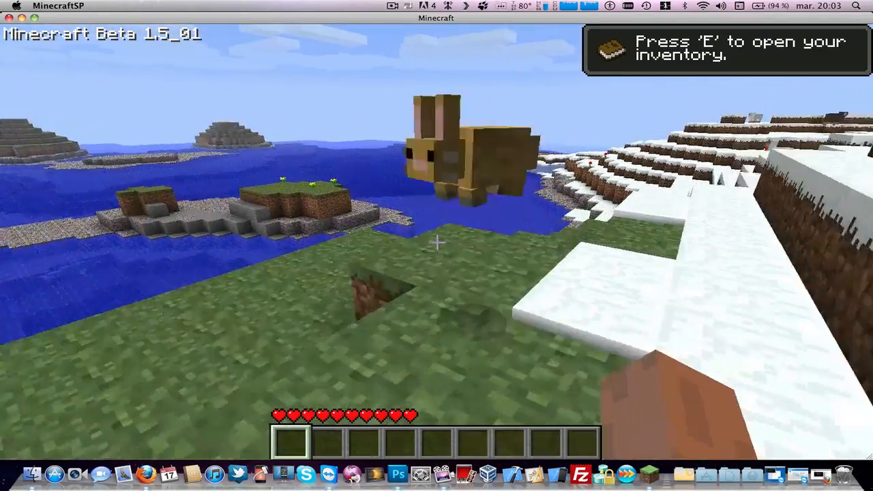
{"action": "key", "text": "w"}
{"action": "key", "text": "w"}
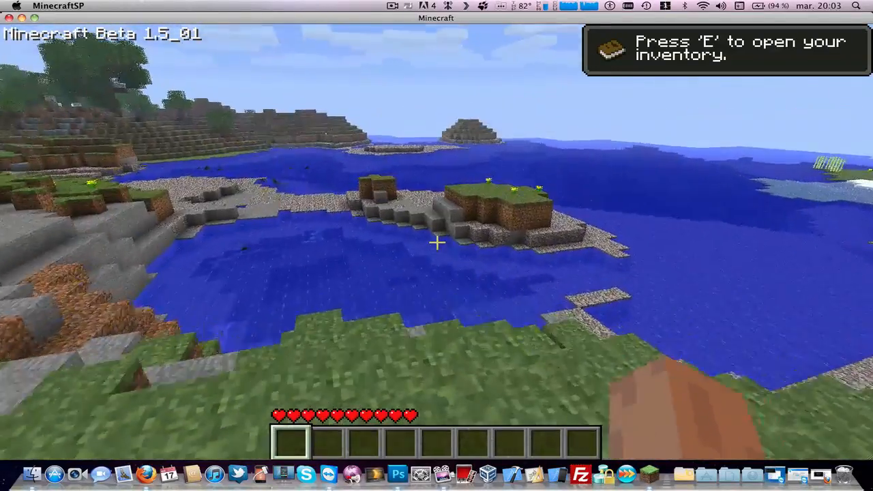
Climb the grassy terraces back up from the bay to look at the white bird on the hilltop.
{"action": "key", "text": "w"}
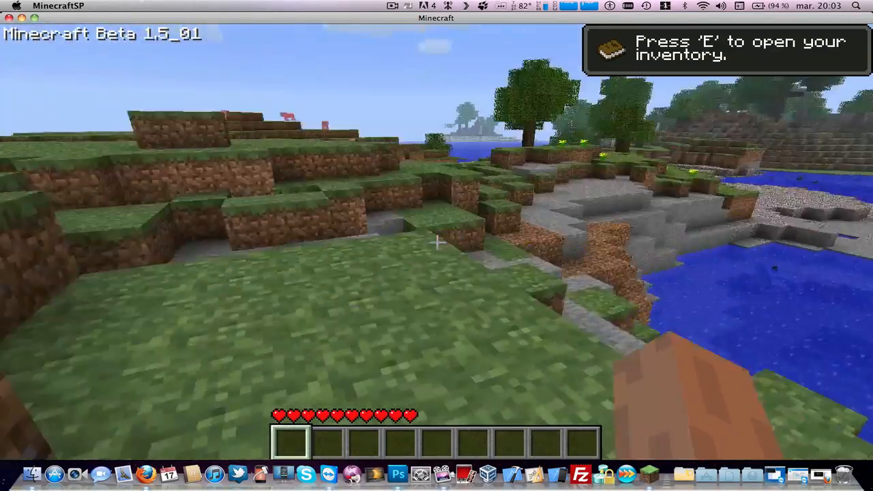
{"action": "key", "text": "w"}
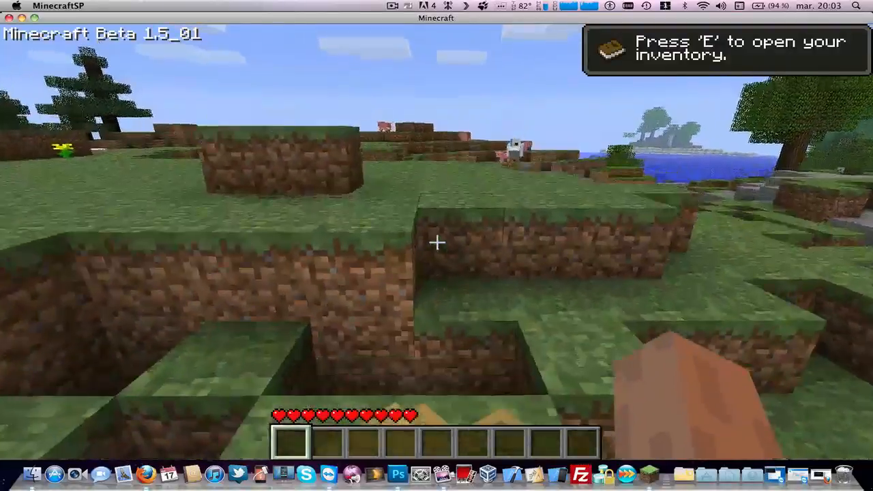
{"action": "key", "text": "w"}
{"action": "key", "text": "space"}
{"action": "key", "text": "space"}
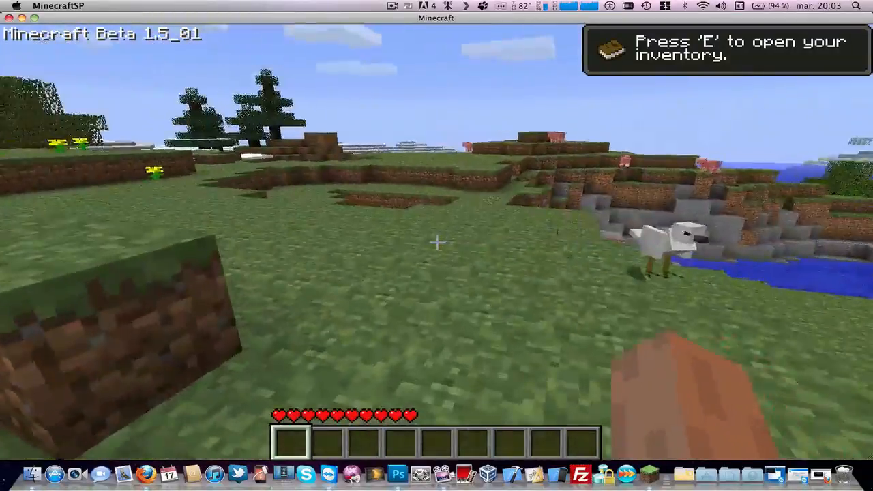
Walk across the flowery meadow past the sheep toward the trees, looking for more creatures.
{"action": "key", "text": "w"}
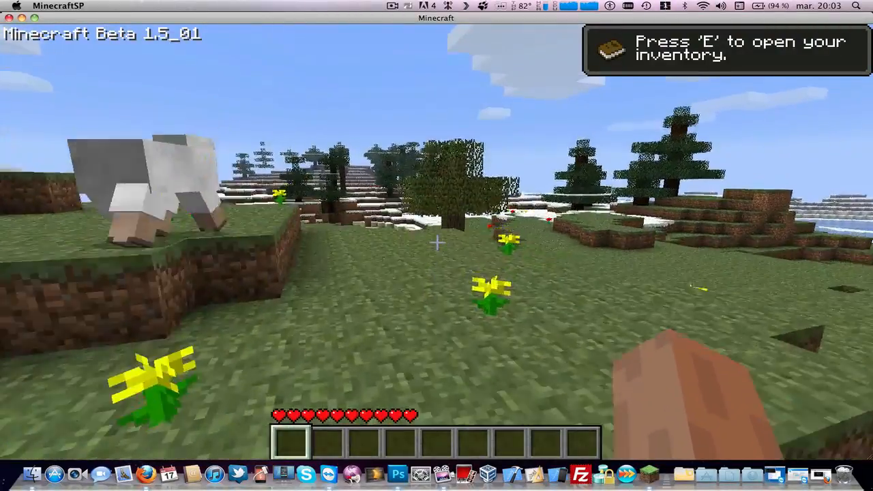
{"action": "key", "text": "w"}
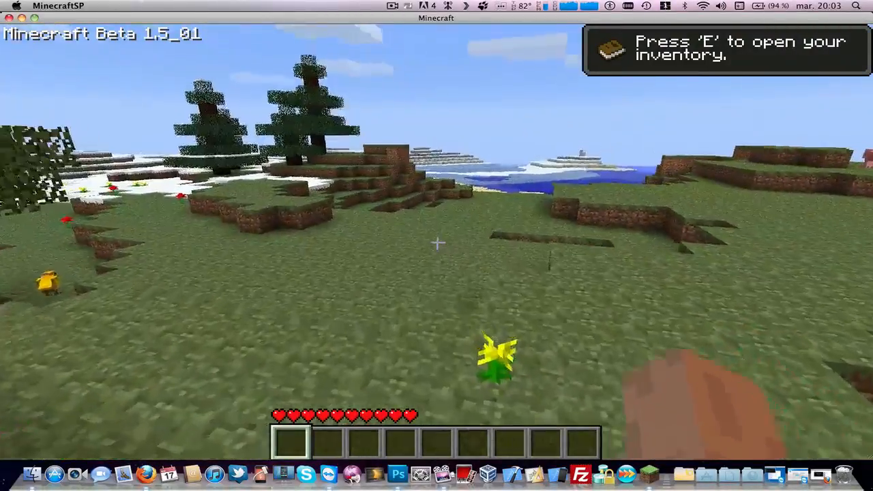
{"action": "key", "text": "w"}
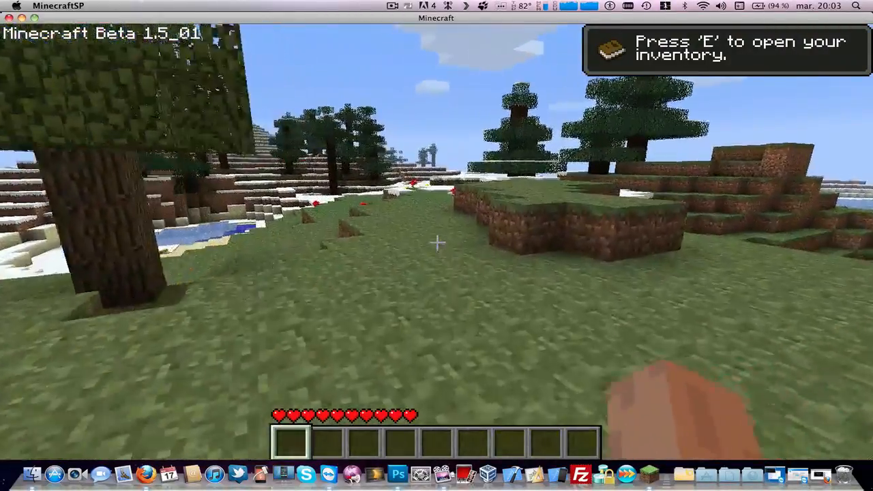